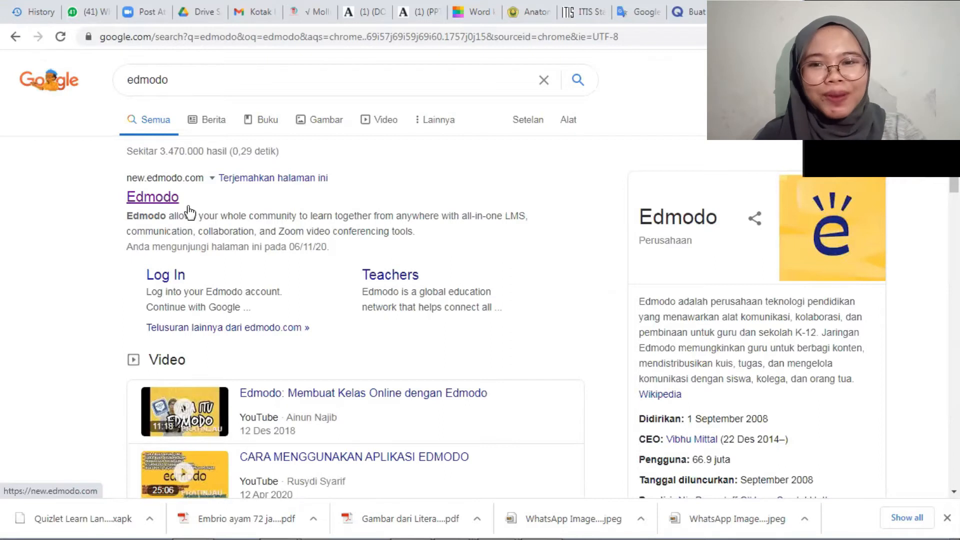
Open the Edmodo website from the search results in a new tab and log in with the teacher's Google account.
right_click(187, 204)
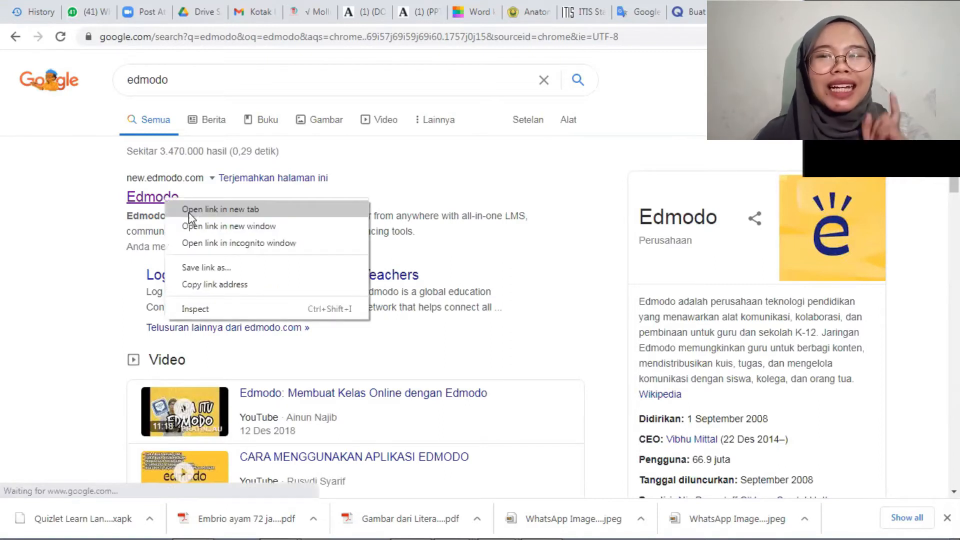
click(188, 212)
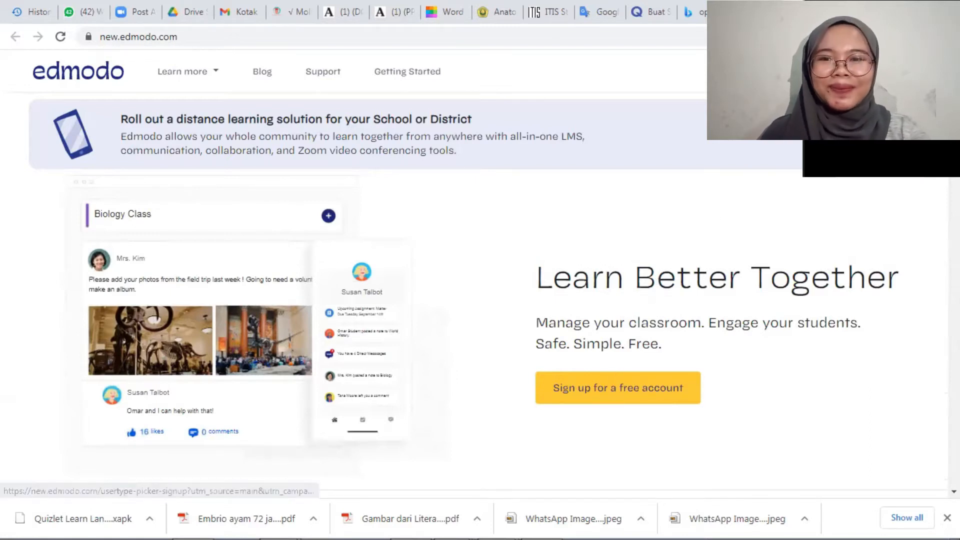
click(814, 71)
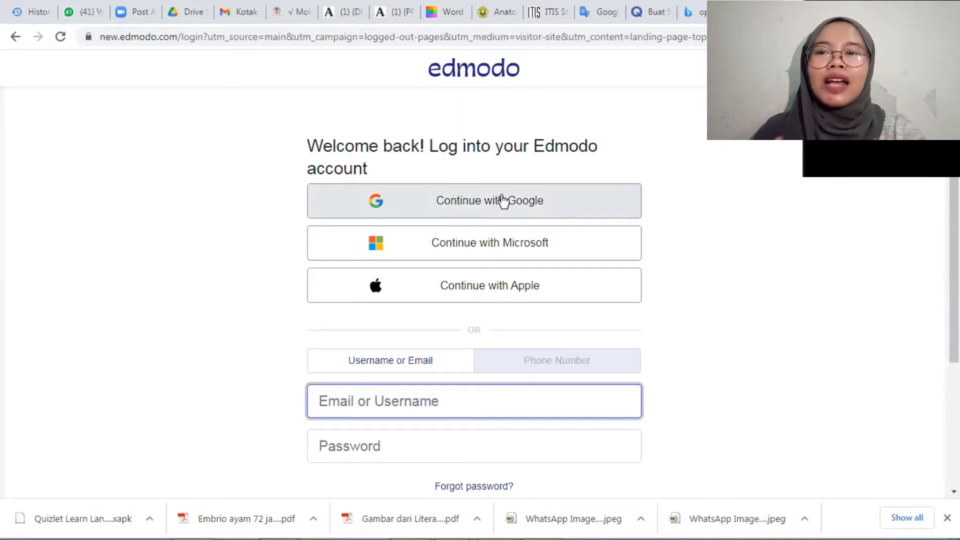
click(503, 201)
click(503, 201)
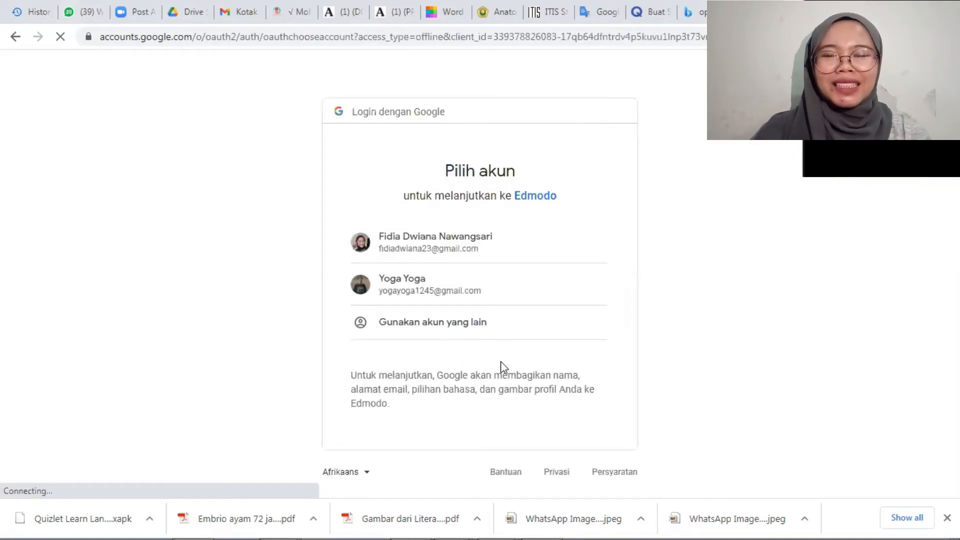
click(445, 247)
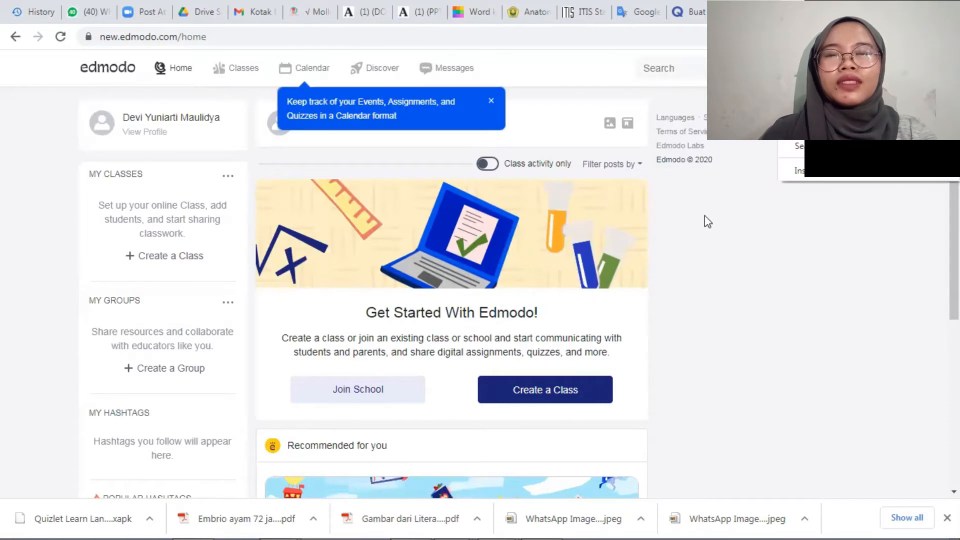
Open the teacher's own profile and look through its About sections down to the Edmodo badges.
click(106, 127)
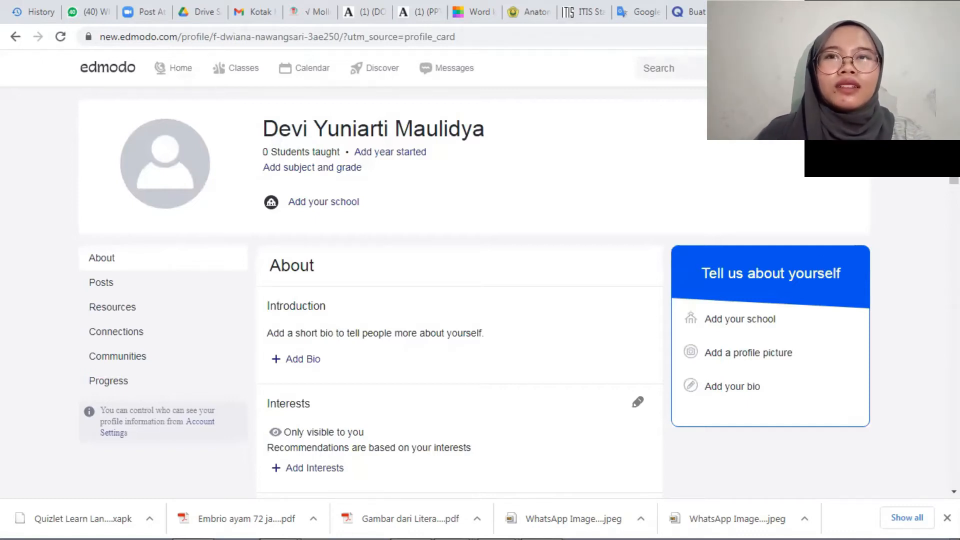
scroll(460, 290, down, 5)
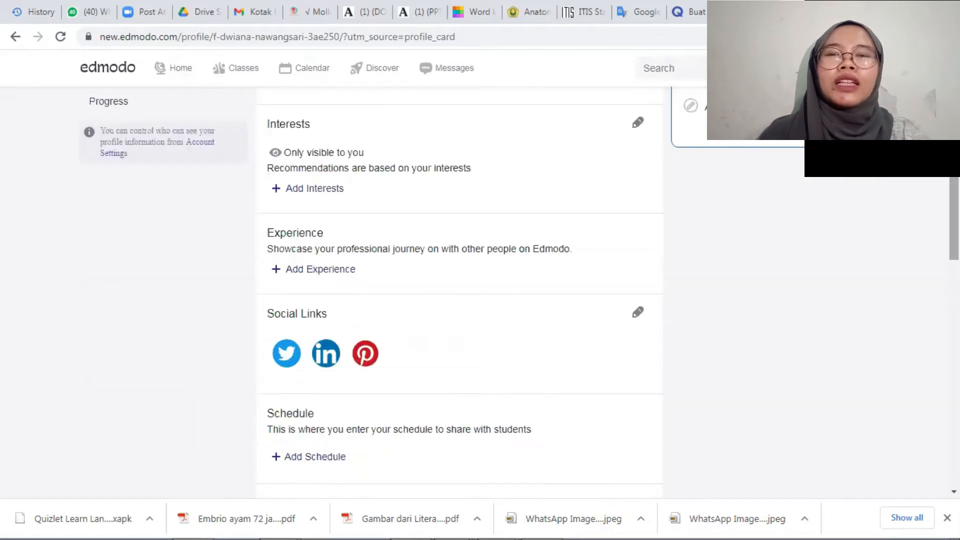
scroll(460, 290, down, 4)
scroll(460, 289, down, 5)
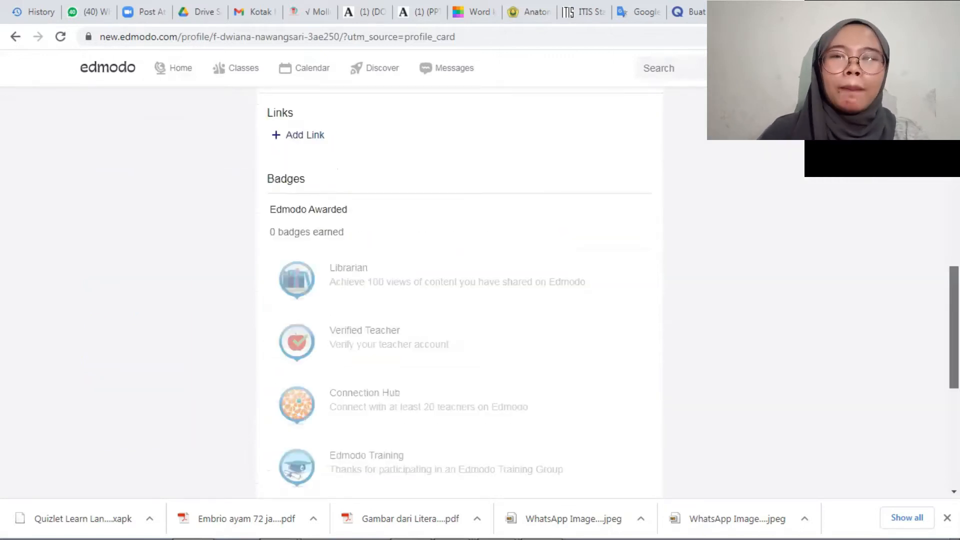
scroll(460, 290, down, 7)
scroll(460, 290, up, 8)
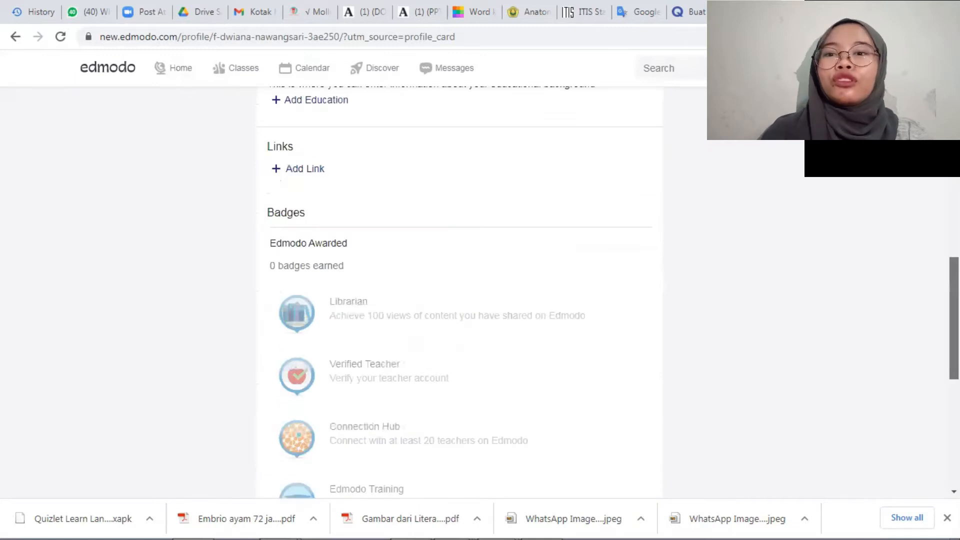
scroll(460, 290, up, 8)
scroll(460, 290, up, 6)
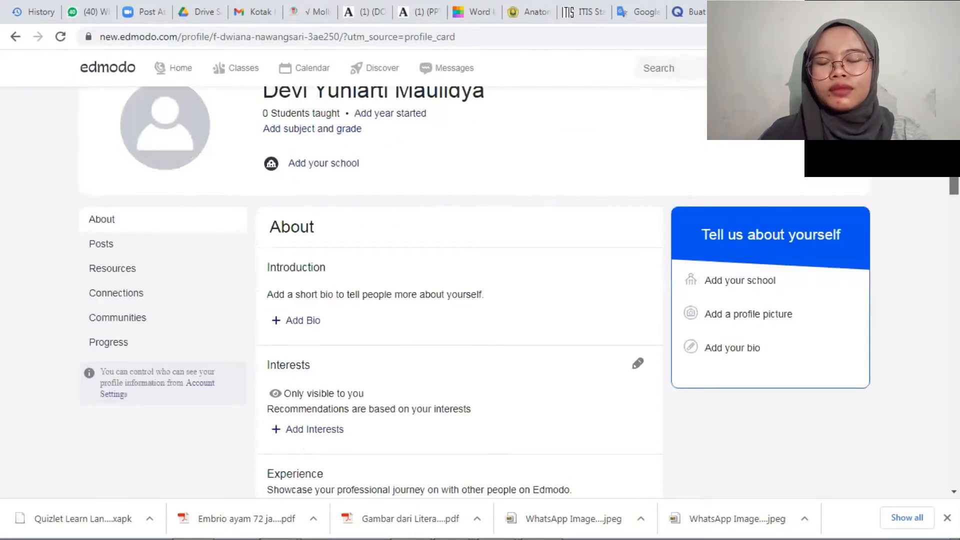
scroll(495, 223, up, 1)
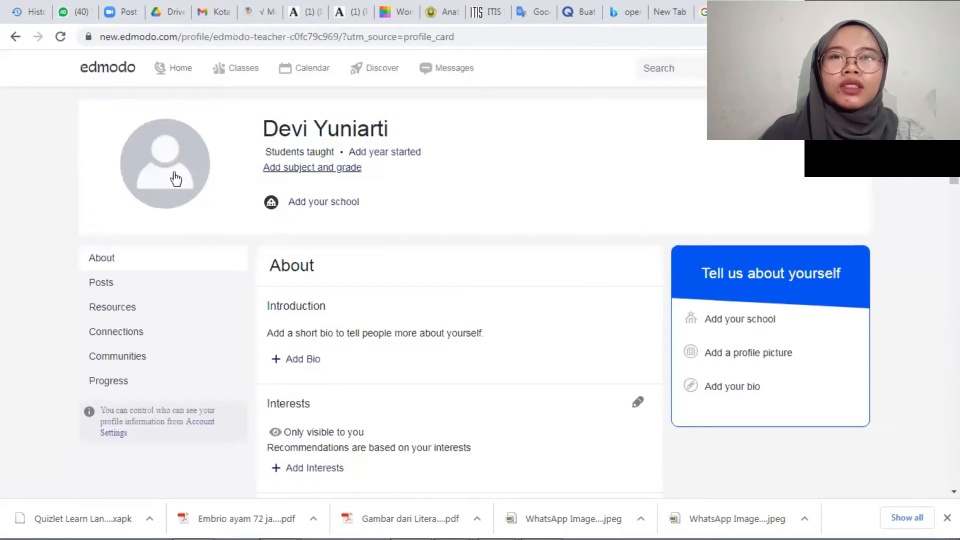
click(175, 178)
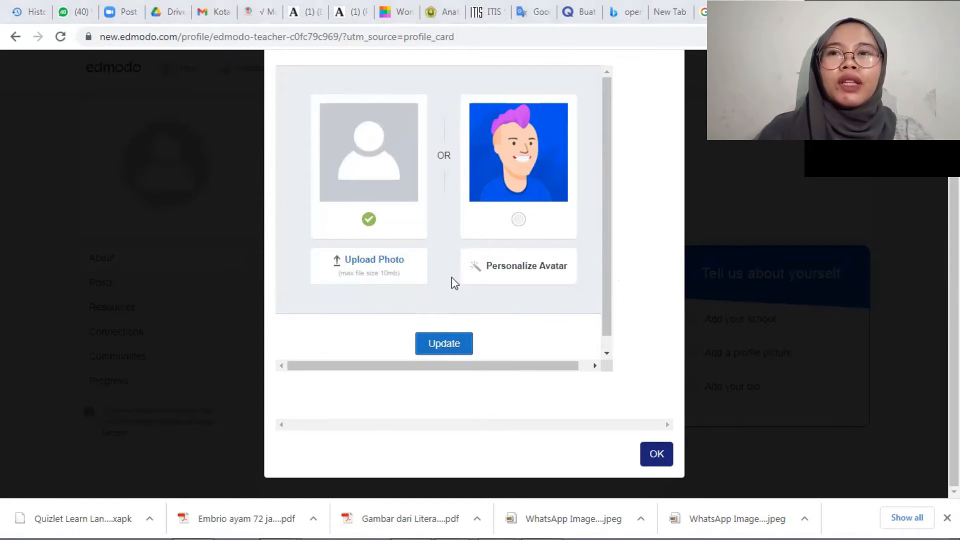
click(454, 349)
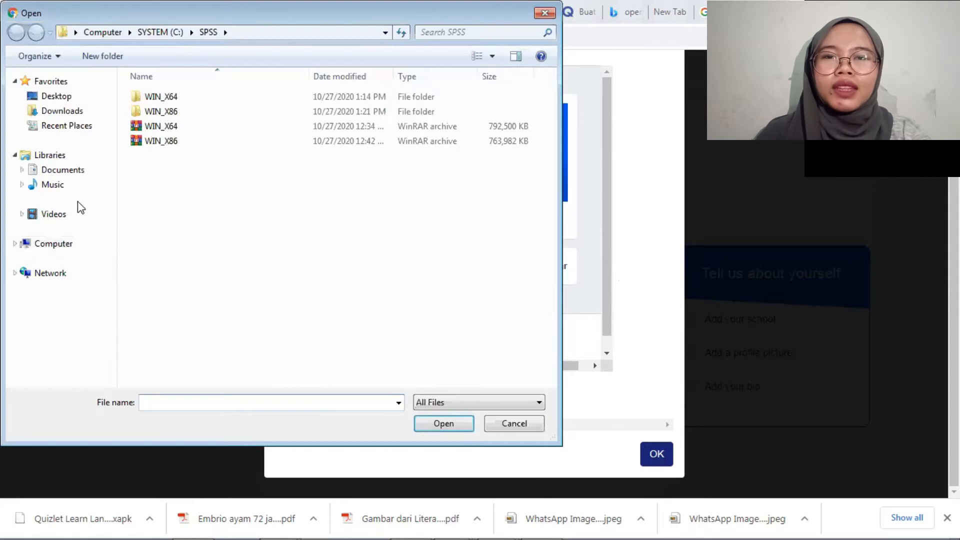
click(76, 201)
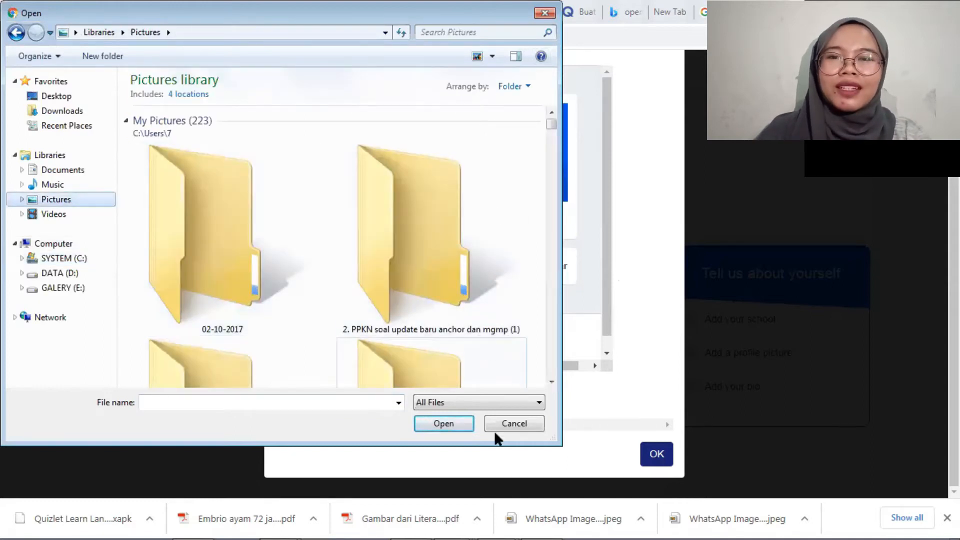
click(513, 424)
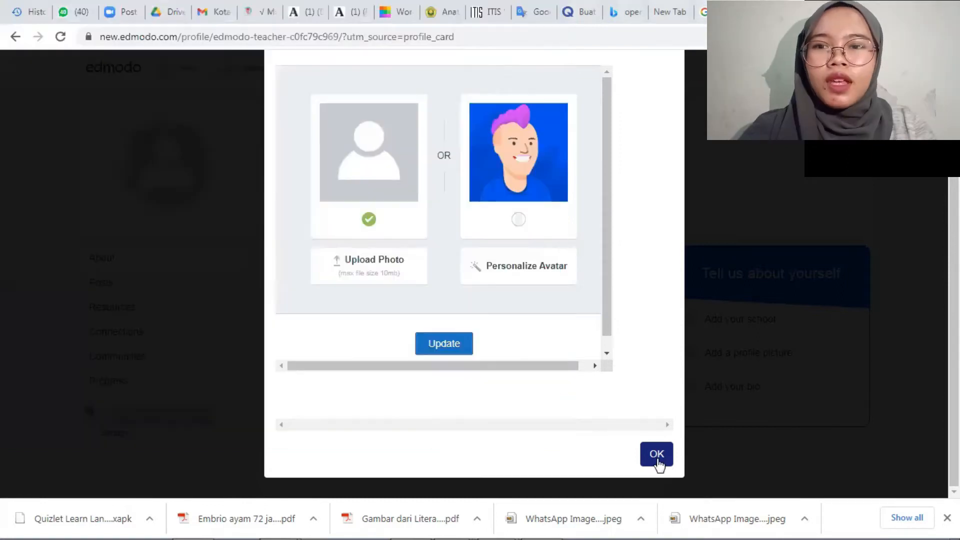
click(711, 452)
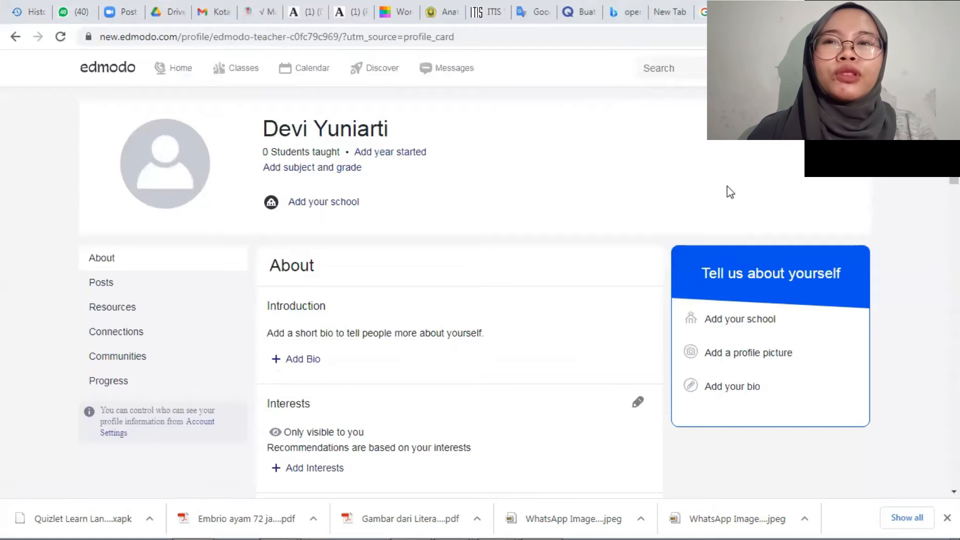
Review the fillable profile sections, including bio, interests, experience, social links, schedule, education and links.
scroll(521, 268, down, 2)
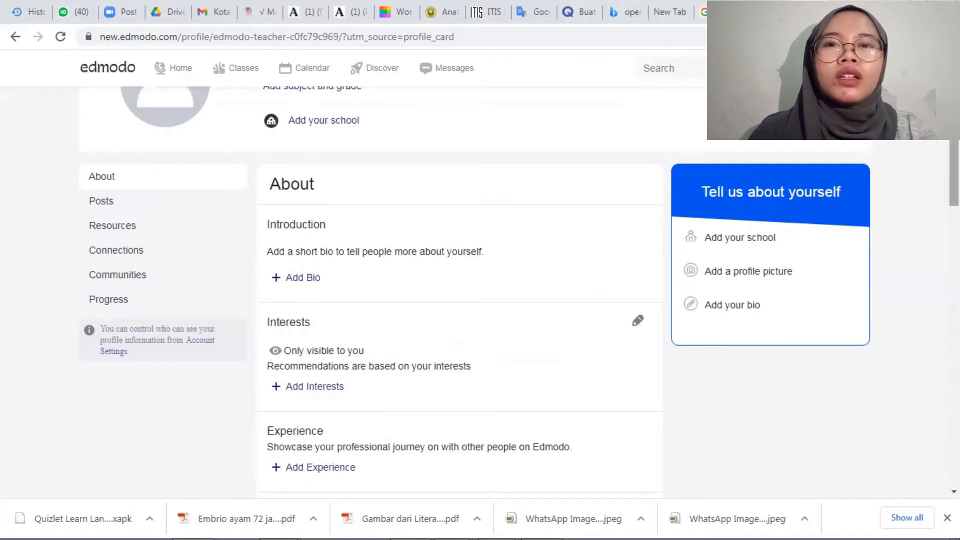
scroll(460, 290, down, 3)
scroll(460, 290, down, 4)
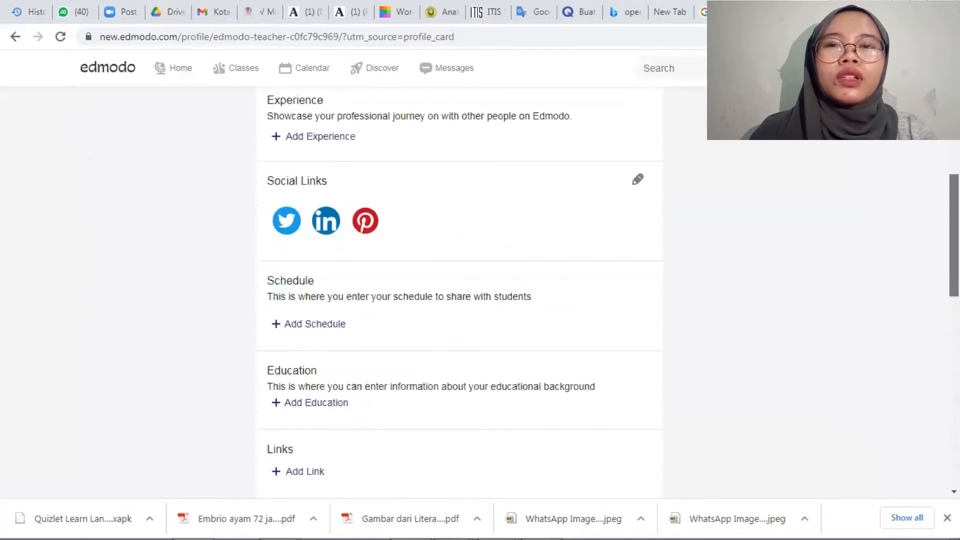
scroll(500, 295, down, 1)
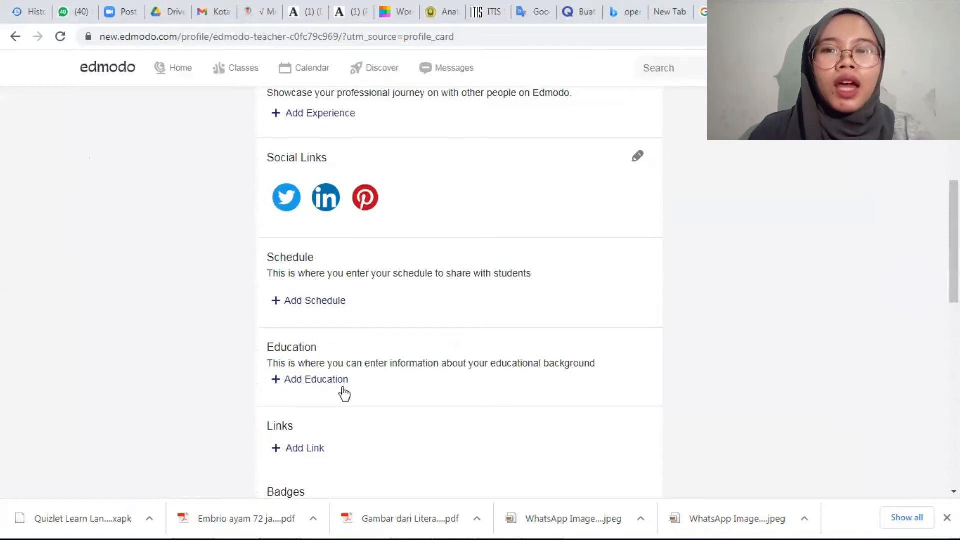
scroll(342, 395, down, 4)
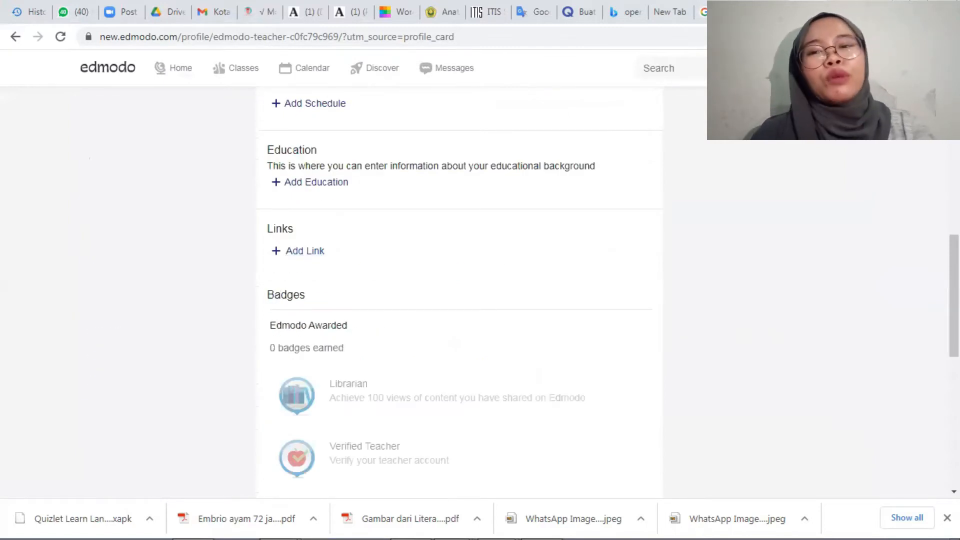
scroll(583, 191, up, 10)
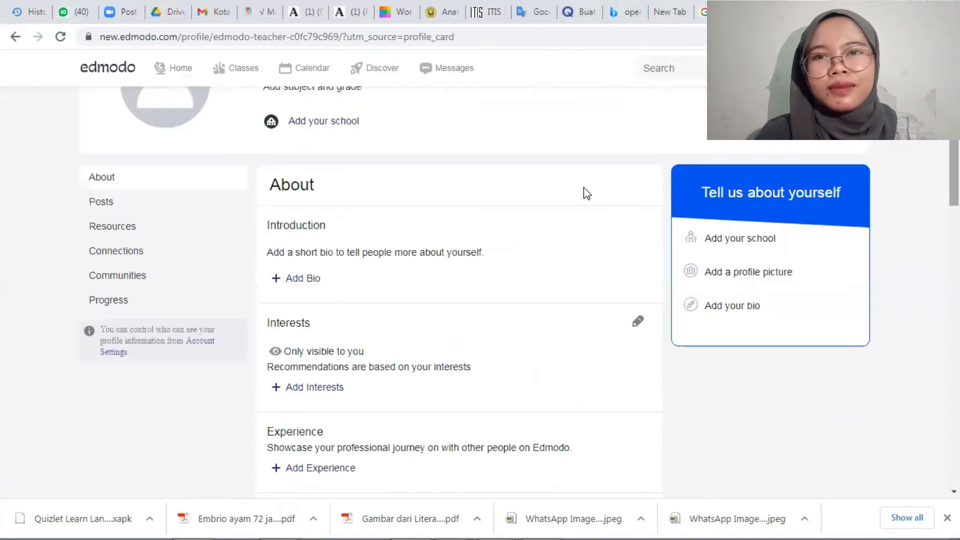
scroll(583, 190, up, 1)
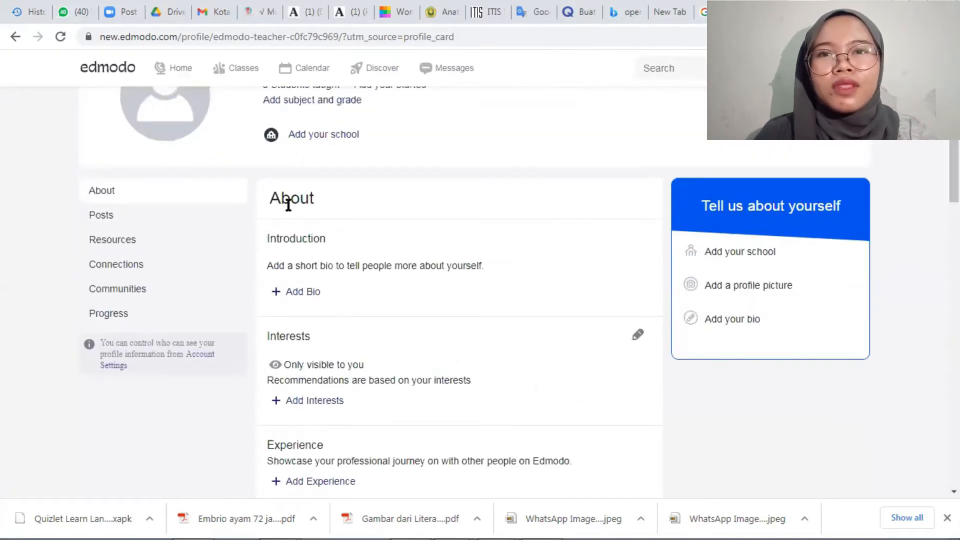
View the profile's Posts section and the Quizzes category of its Resources section.
click(105, 216)
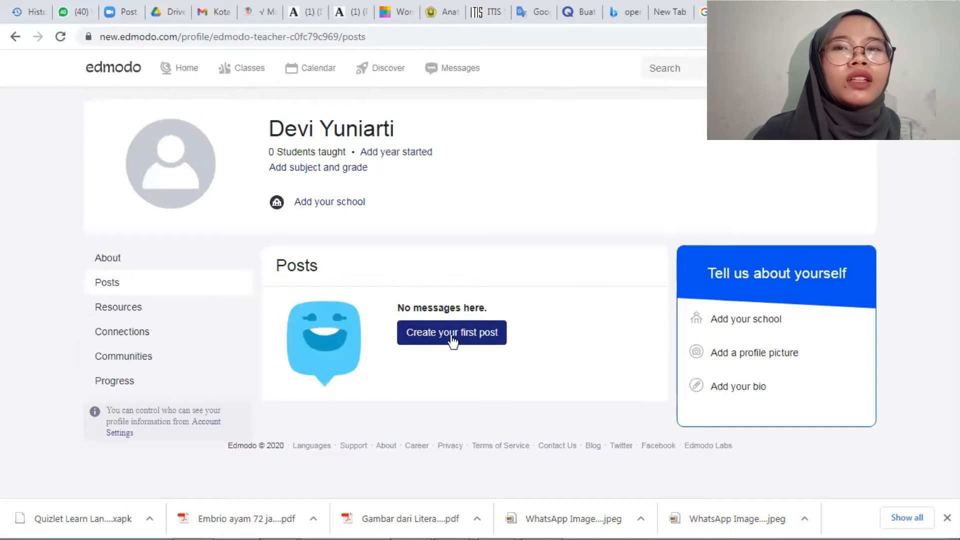
click(124, 309)
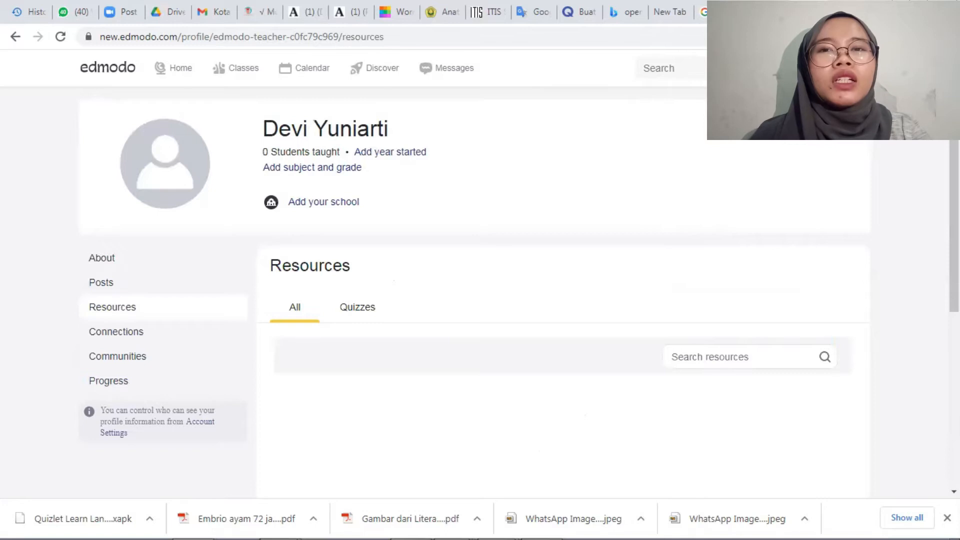
click(357, 307)
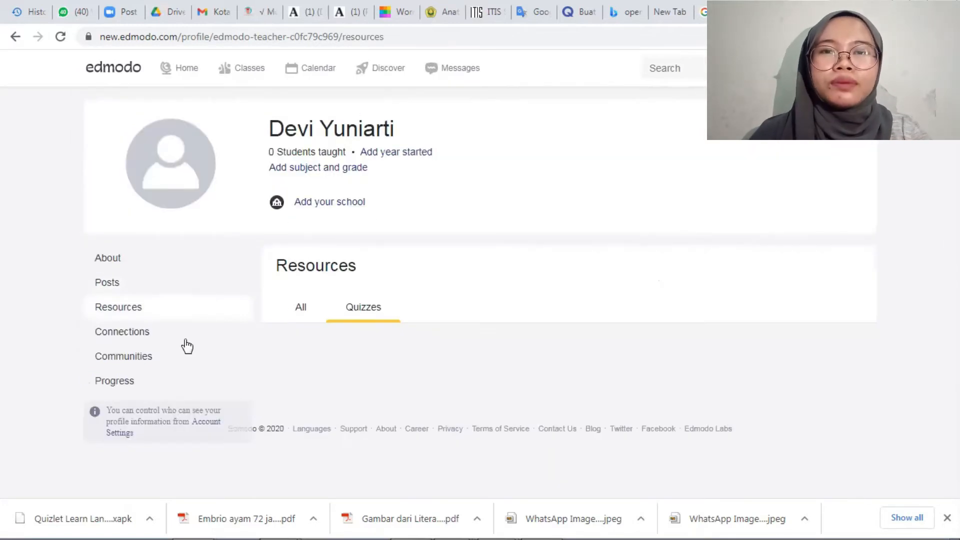
Examine the profile's connection requests and its My Connections list.
click(140, 334)
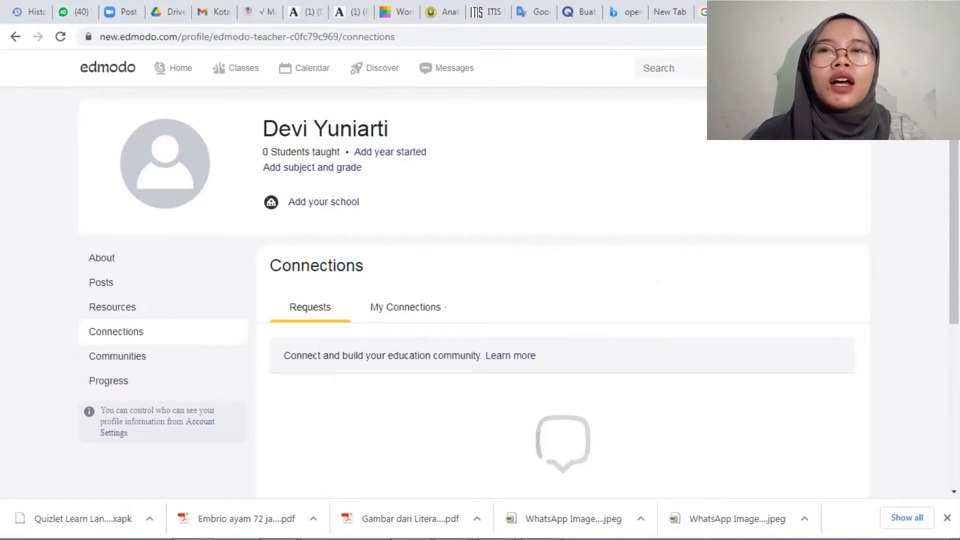
scroll(754, 313, down, 1)
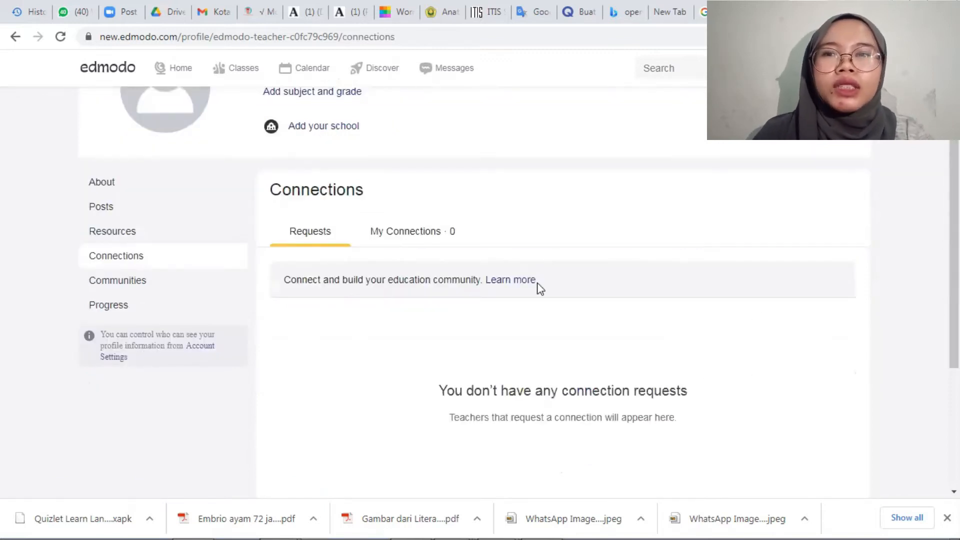
click(391, 235)
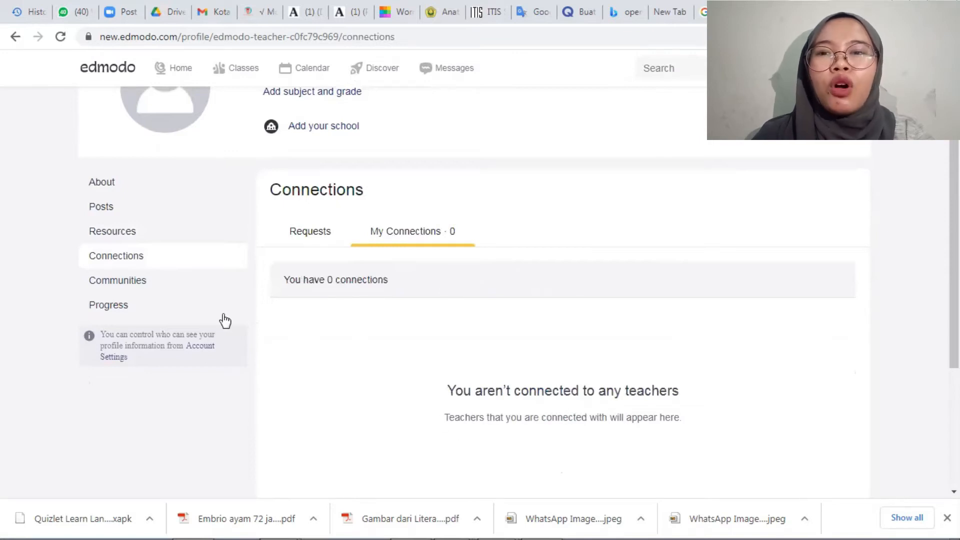
Examine the Communities and Progress sections of the profile.
click(137, 281)
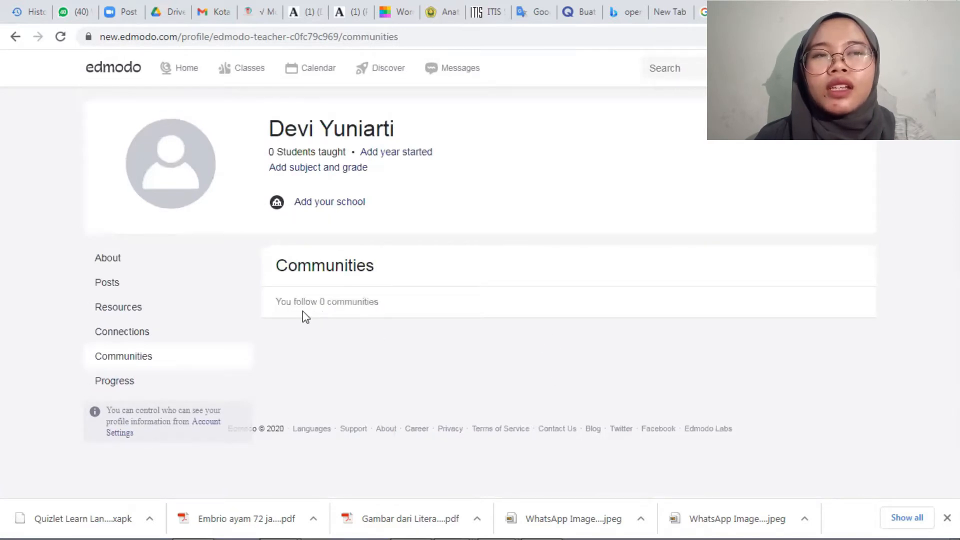
click(131, 391)
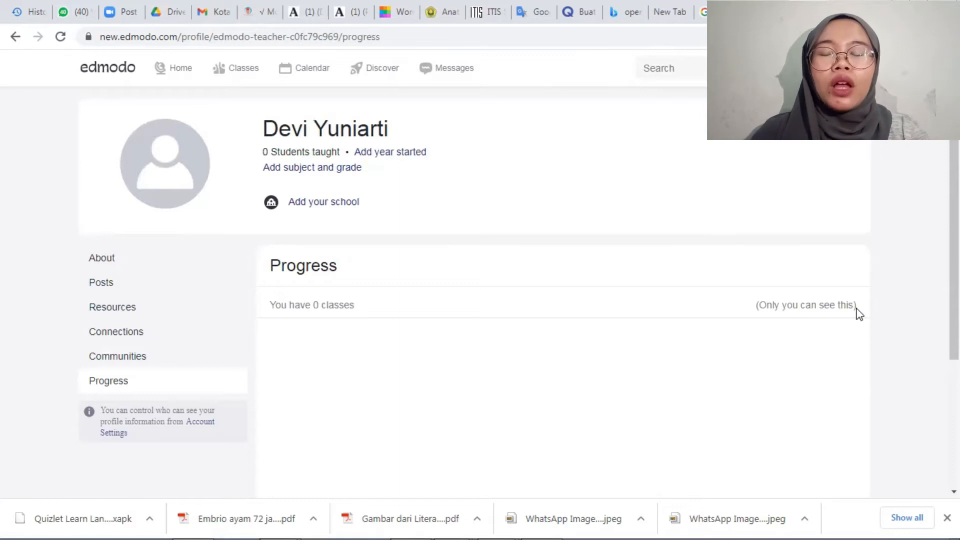
scroll(475, 290, down, 3)
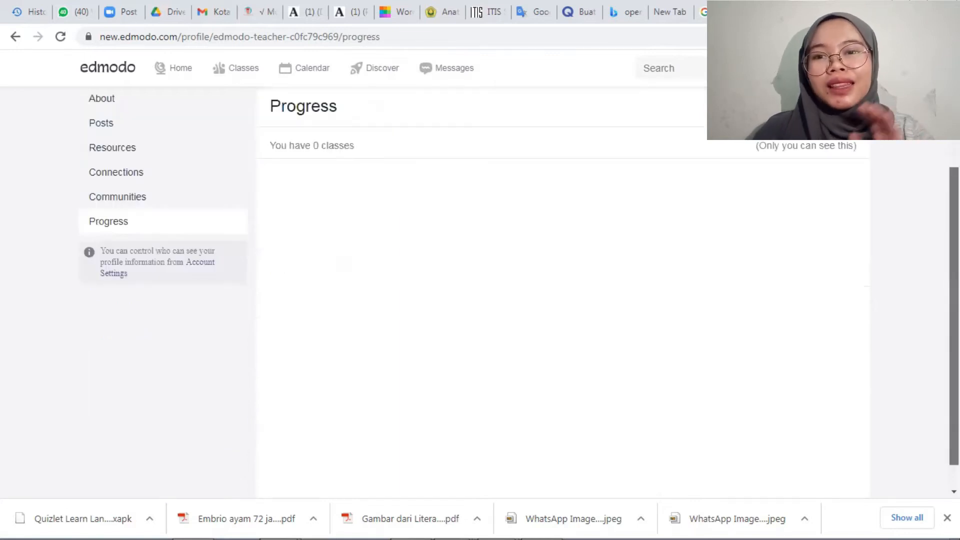
scroll(474, 290, up, 3)
scroll(674, 167, up, 1)
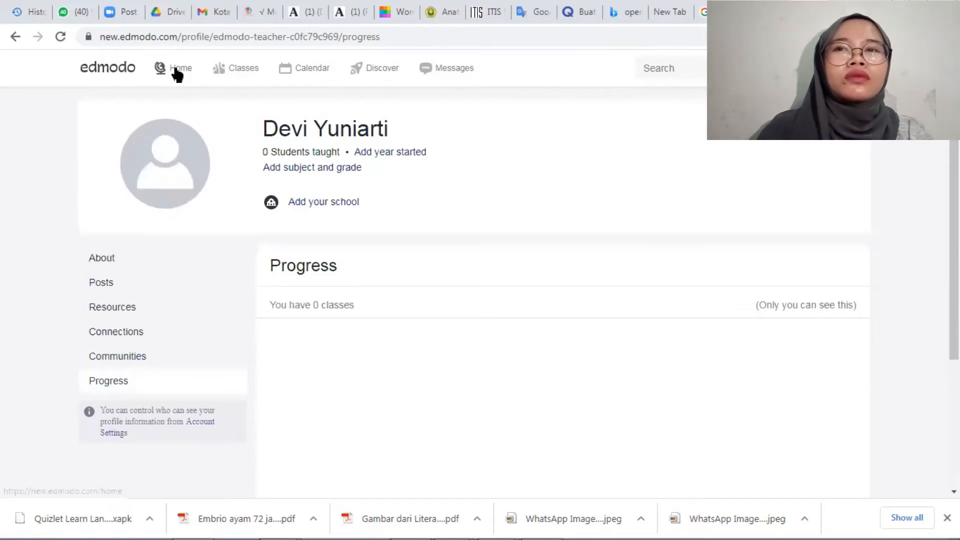
Start creating a new class from the home page and name it XII IPA 3.
click(177, 75)
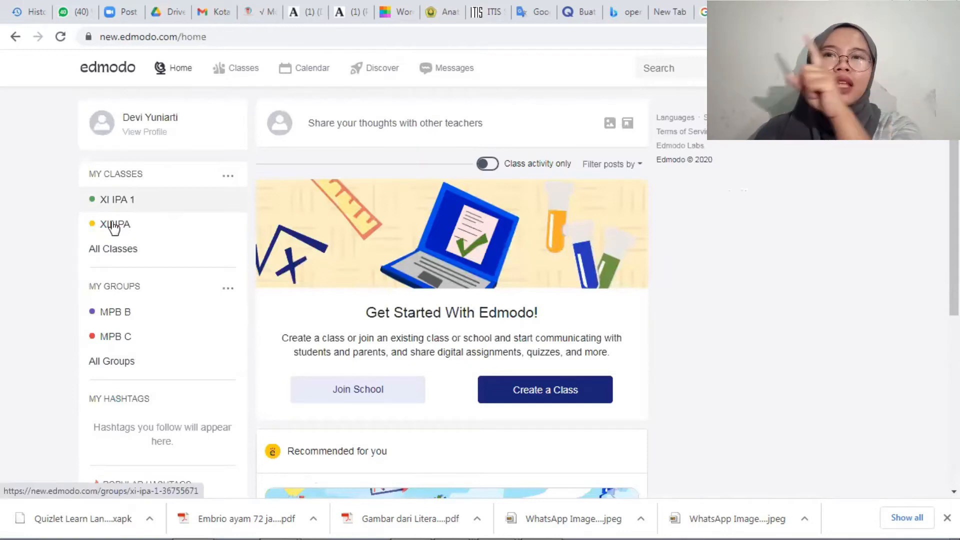
click(229, 177)
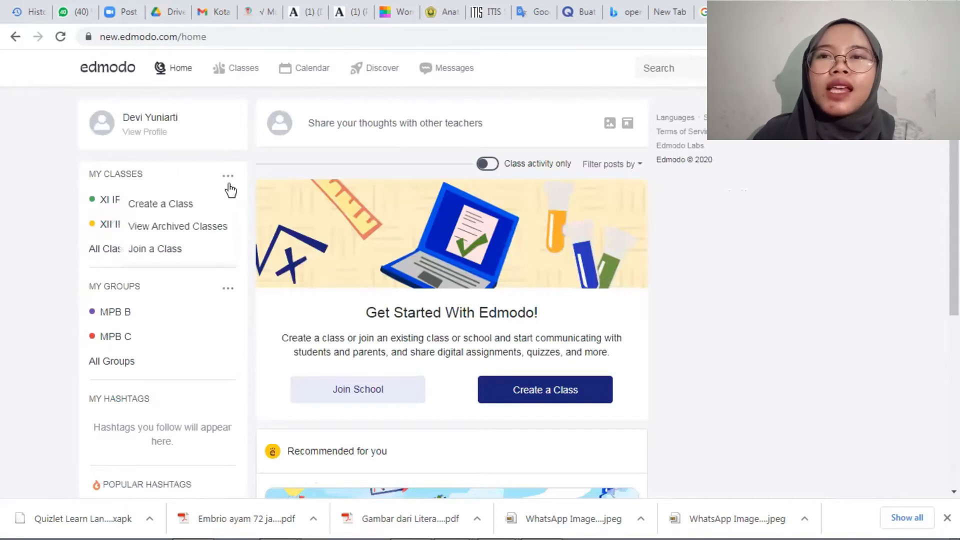
click(203, 198)
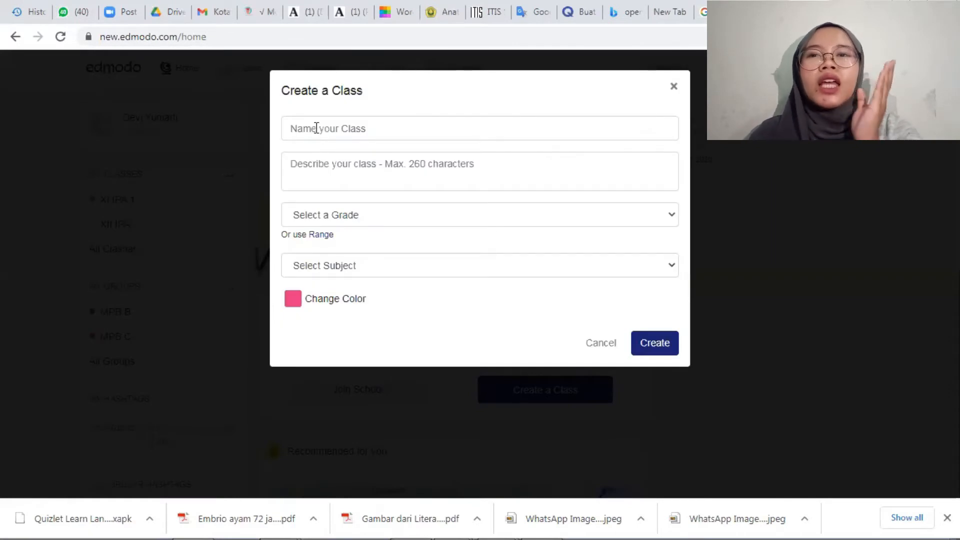
click(315, 128)
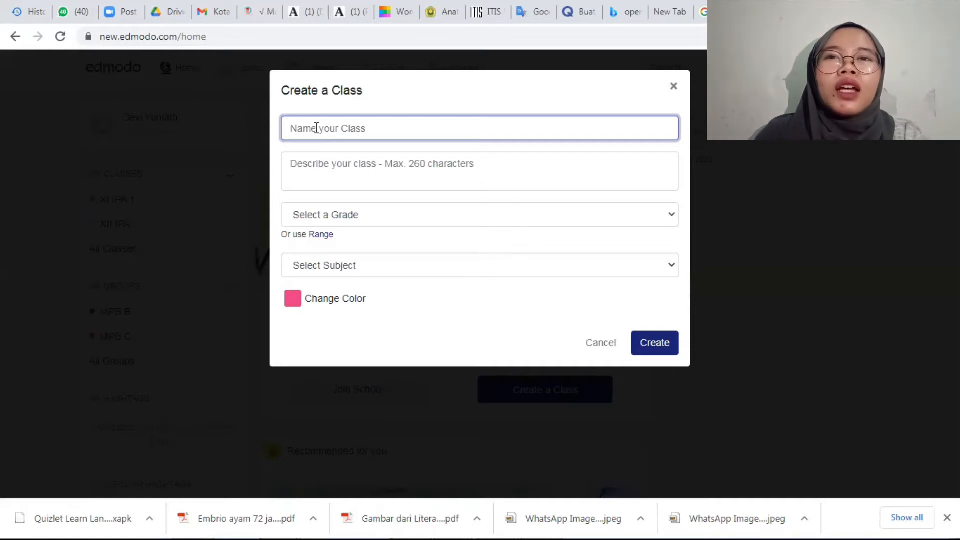
text(X)
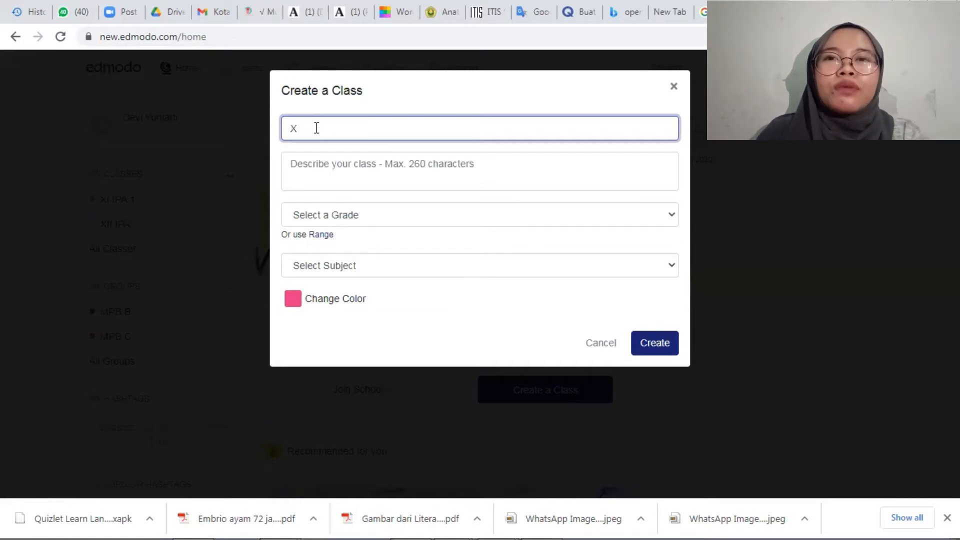
text(II IPA 3)
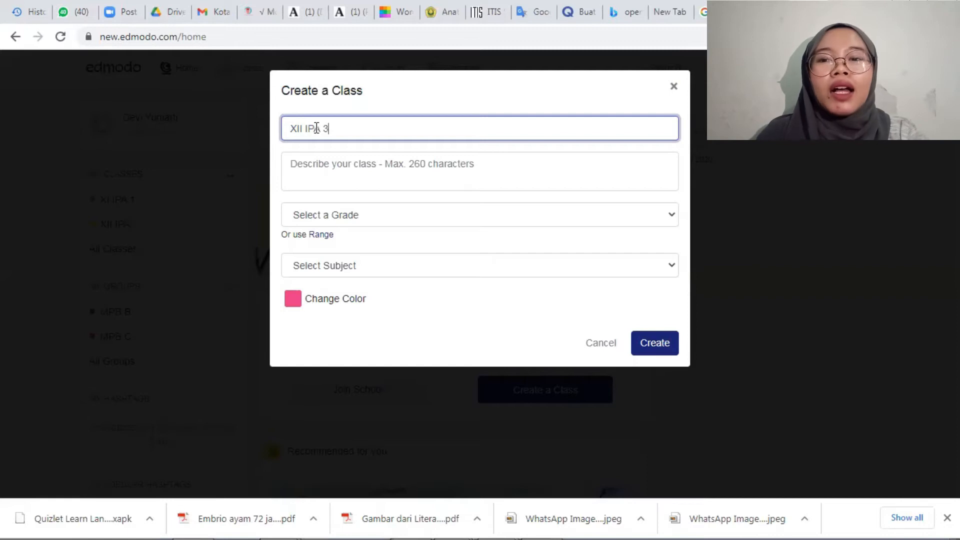
Set the class grade to 12th Grade and its subject to Science with the sub-subject Biology.
click(344, 166)
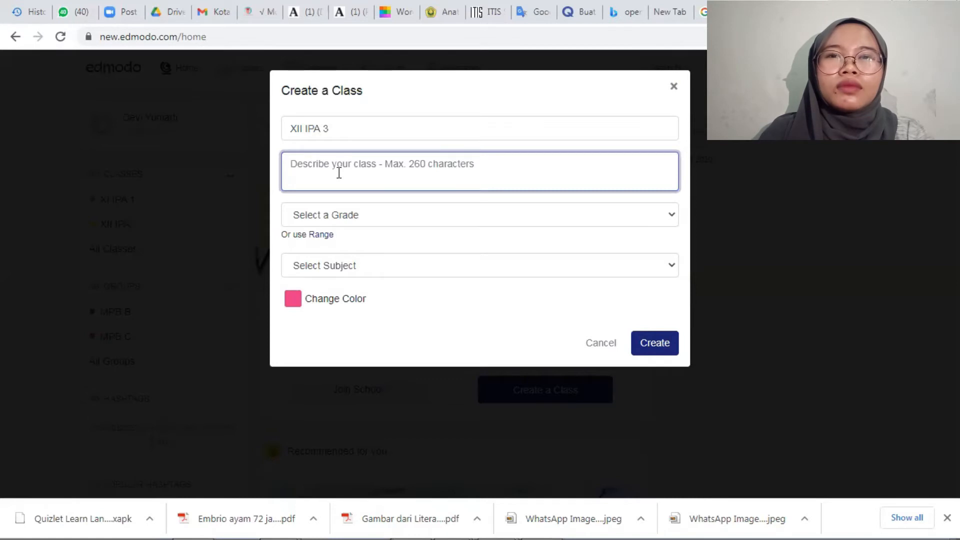
click(338, 218)
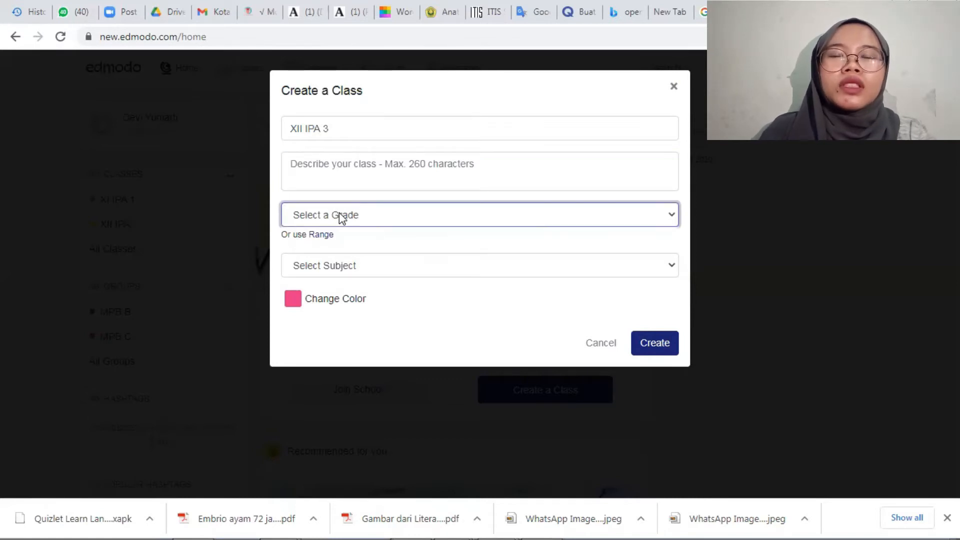
click(339, 214)
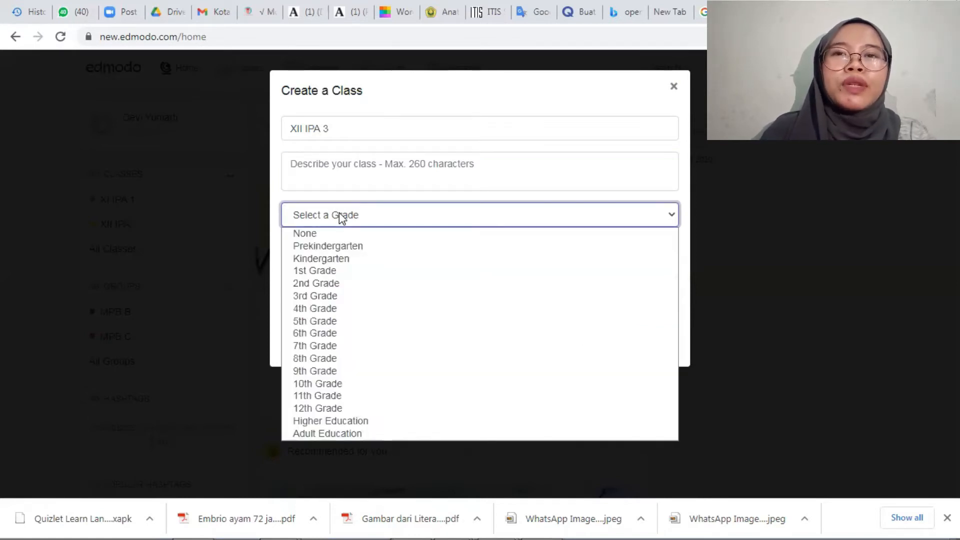
click(328, 408)
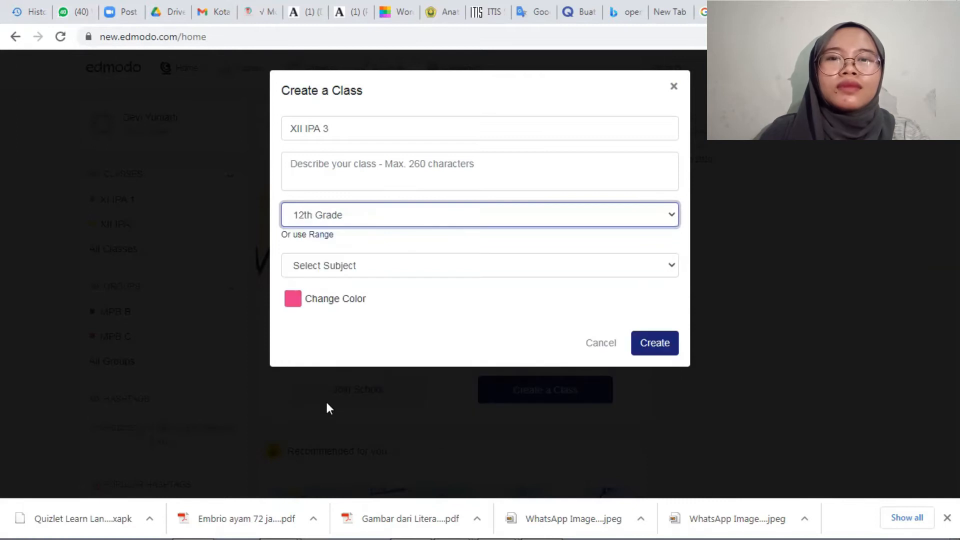
click(368, 270)
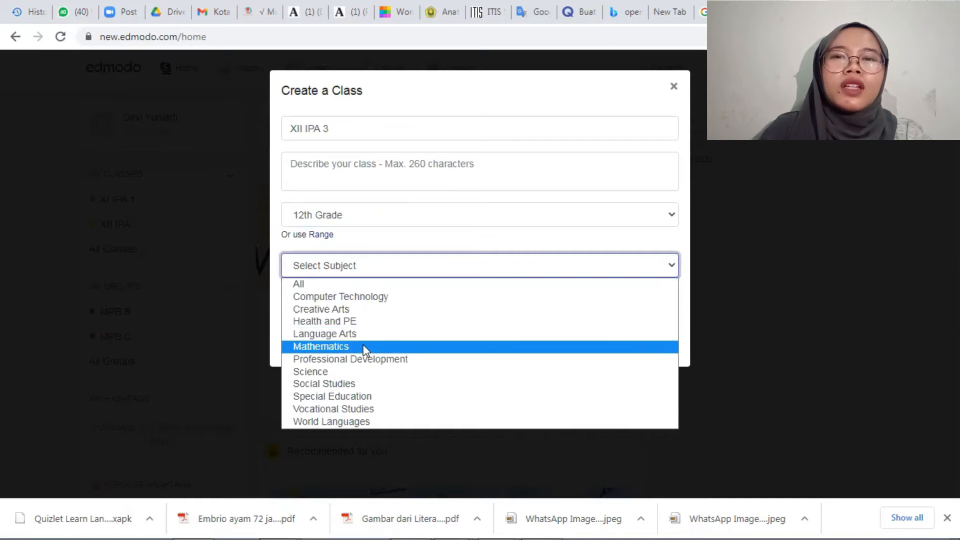
click(368, 370)
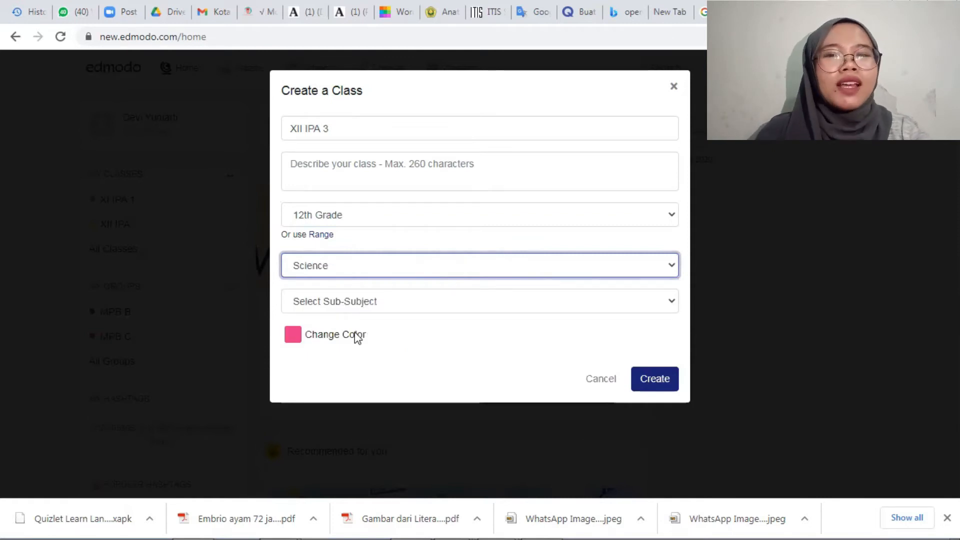
click(350, 301)
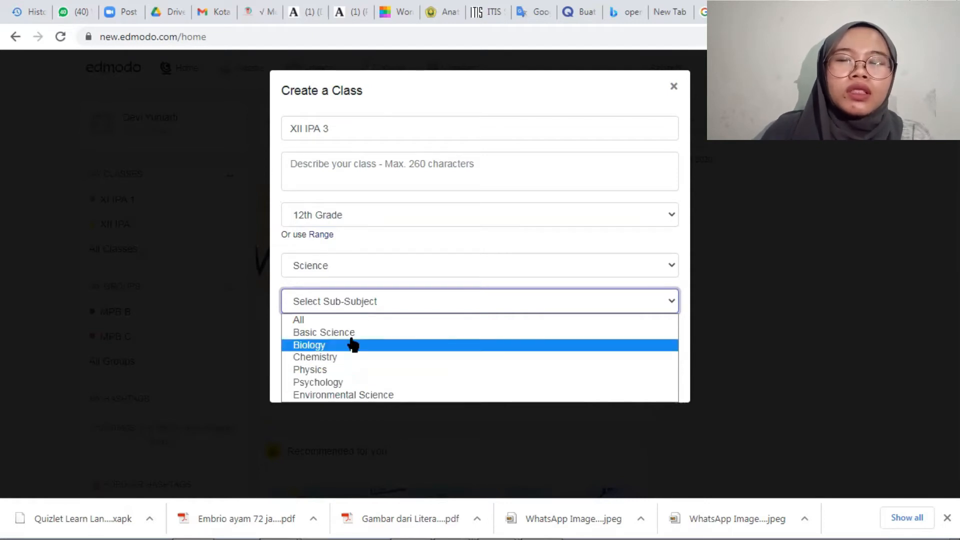
click(352, 345)
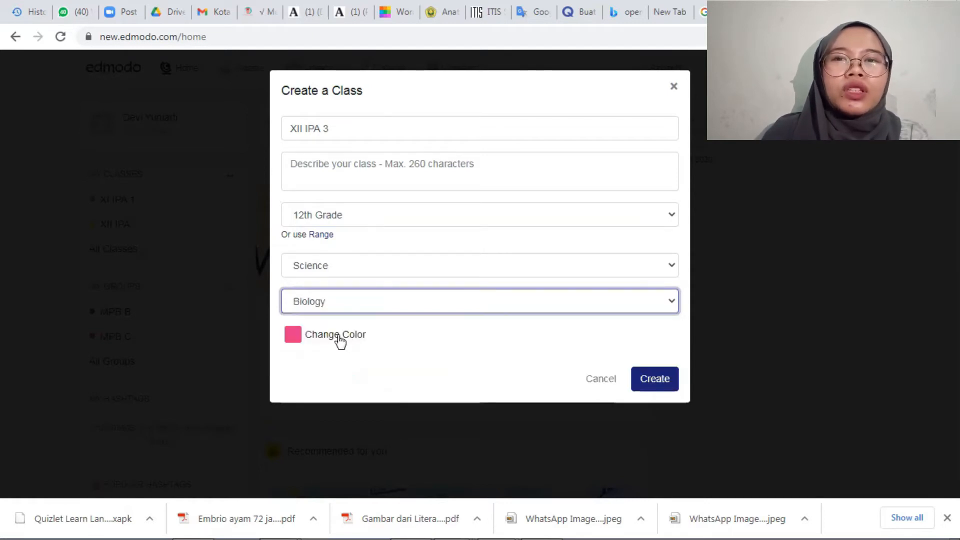
Change the class color to light blue and create the class.
click(339, 342)
click(391, 363)
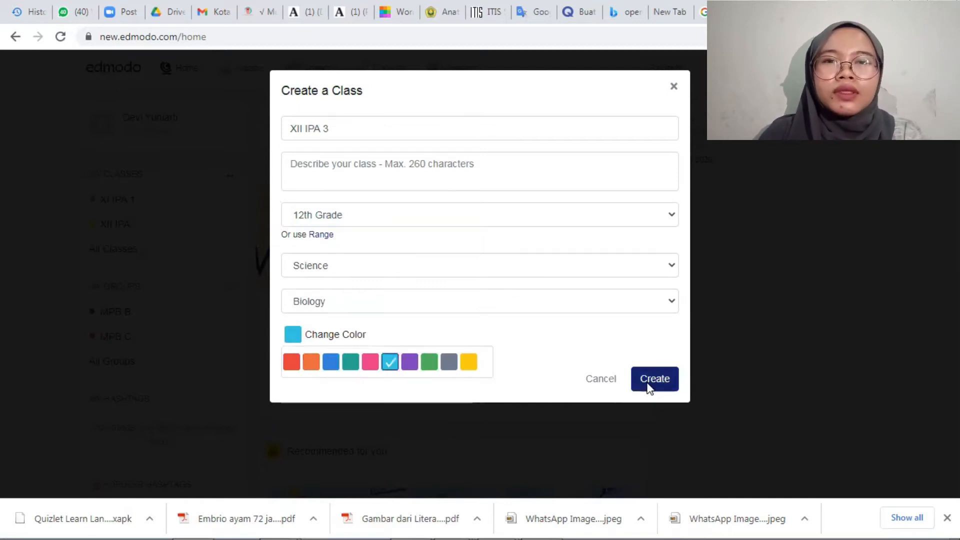
click(603, 376)
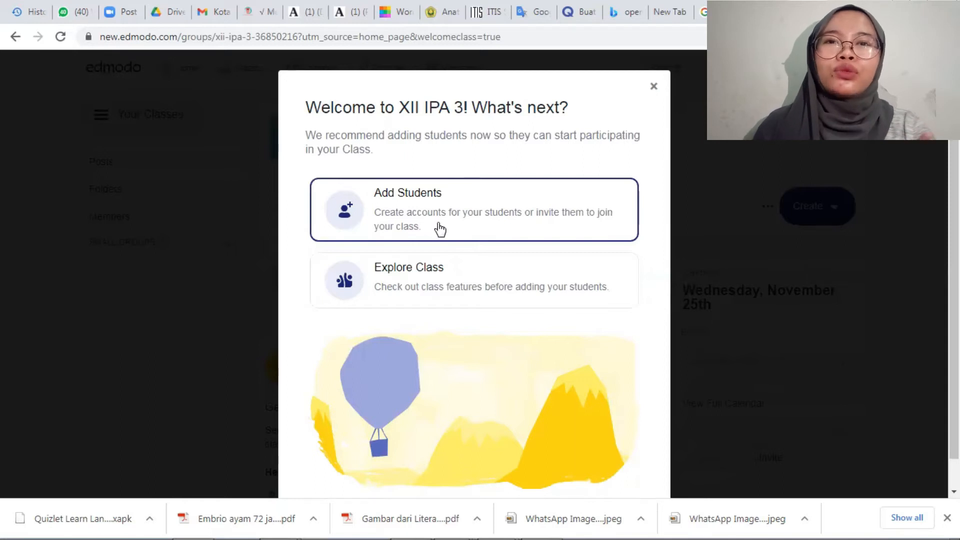
Explore the new class's Posts page, its Folders, and the teacher and student lists of its members.
click(408, 289)
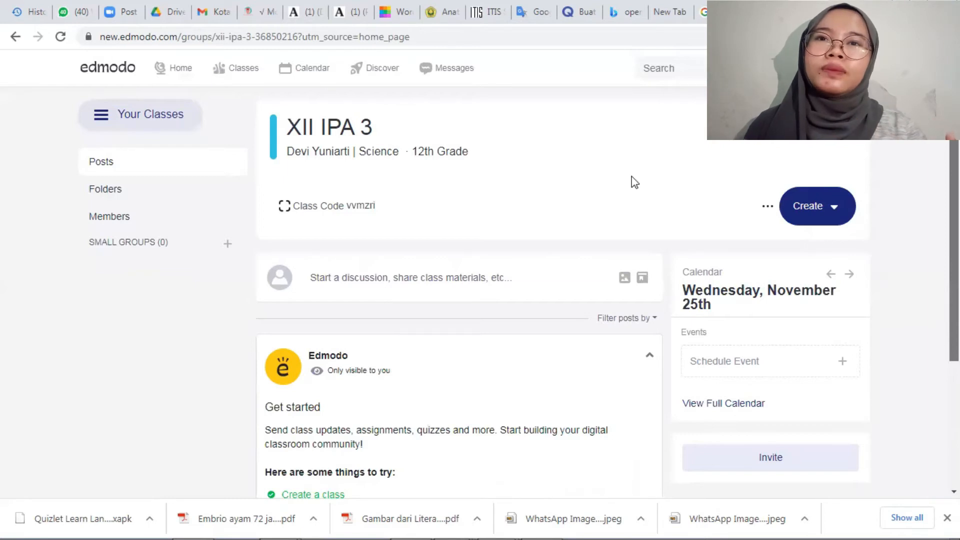
scroll(632, 182, down, 1)
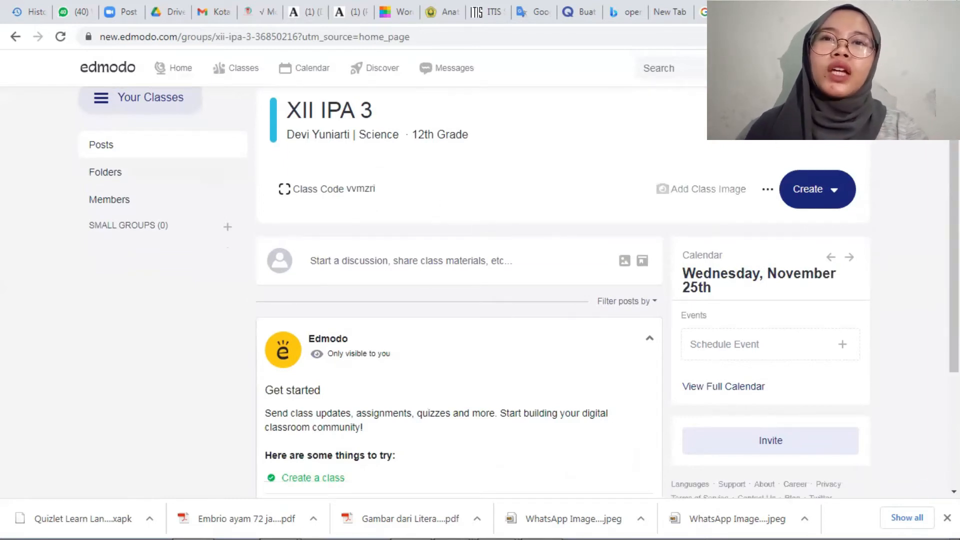
scroll(582, 242, up, 1)
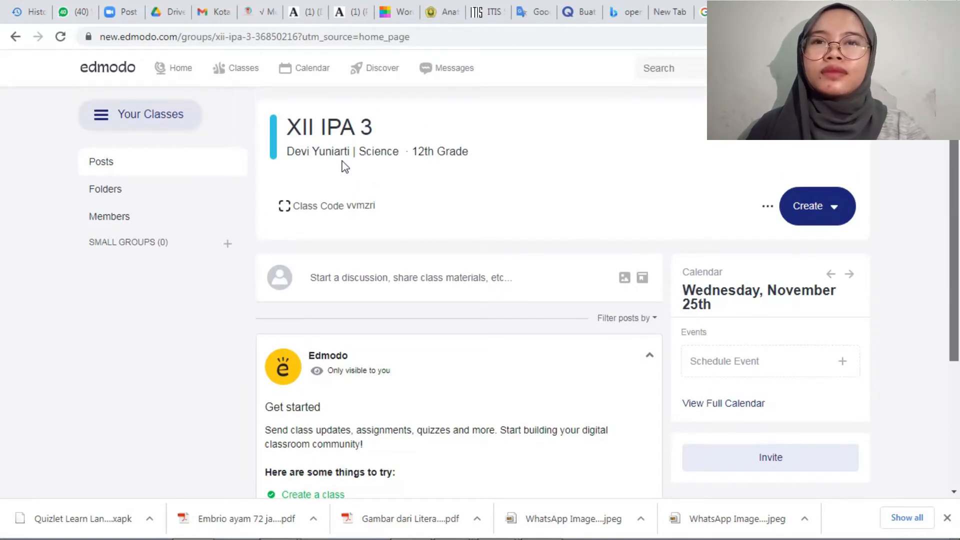
click(115, 192)
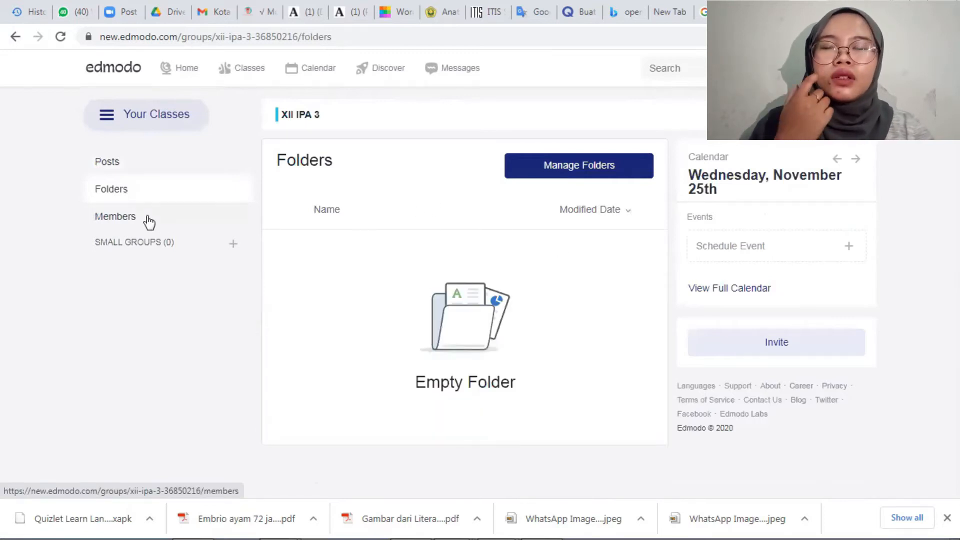
click(206, 218)
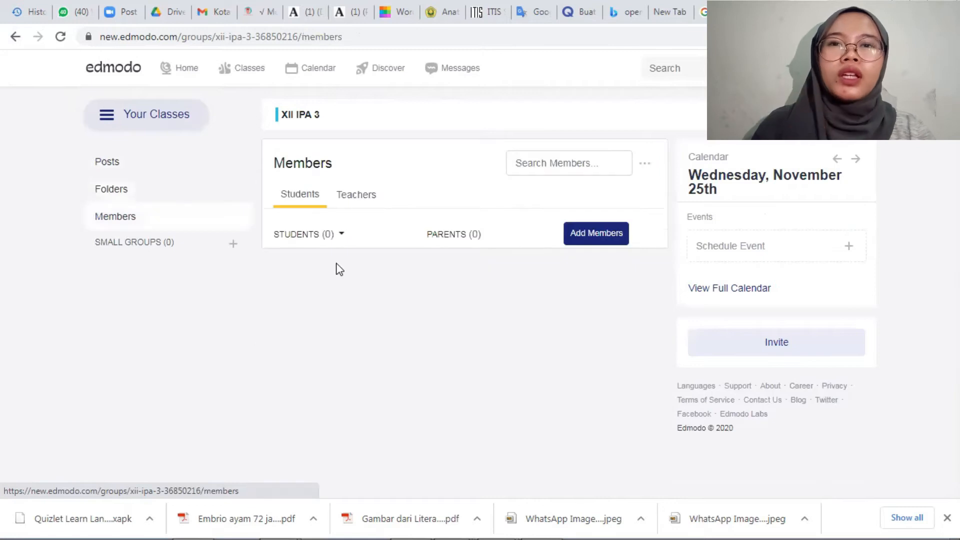
click(348, 205)
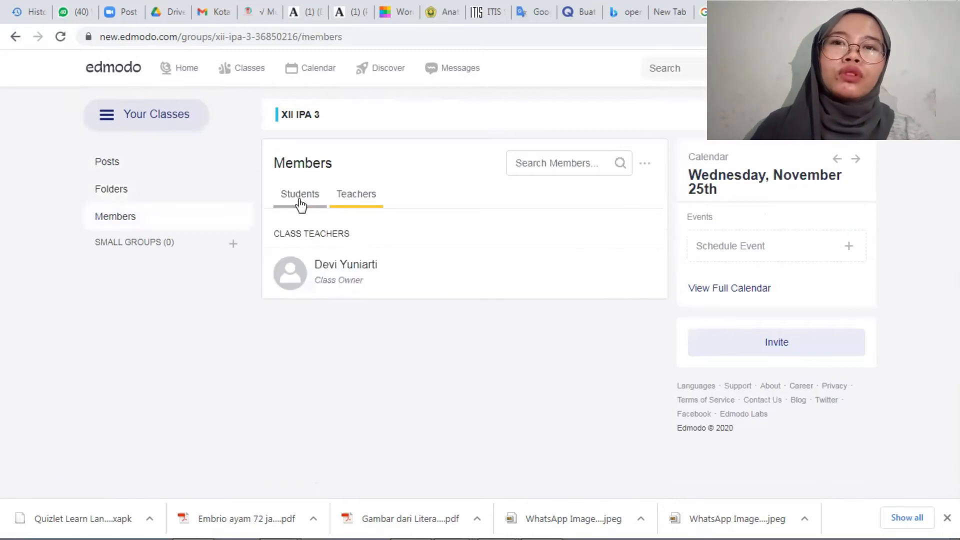
click(315, 200)
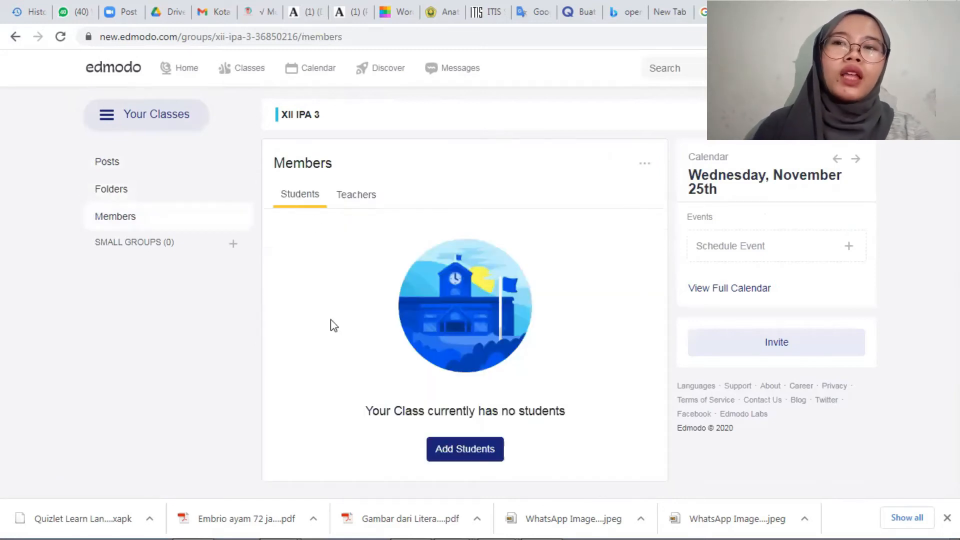
Review the options for adding students to XII IPA 3, including invitations and the student account table, and return to the members list.
click(460, 452)
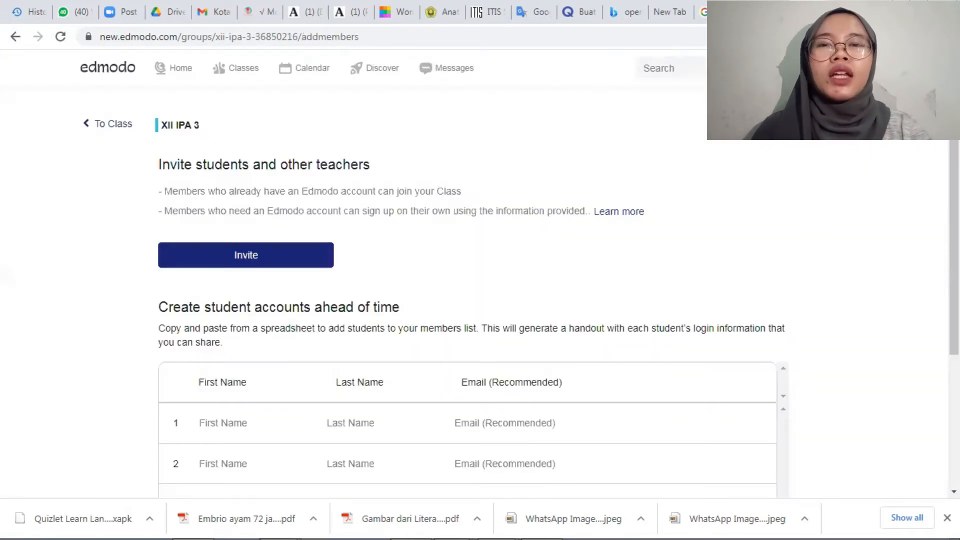
scroll(200, 328, down, 2)
scroll(240, 285, down, 1)
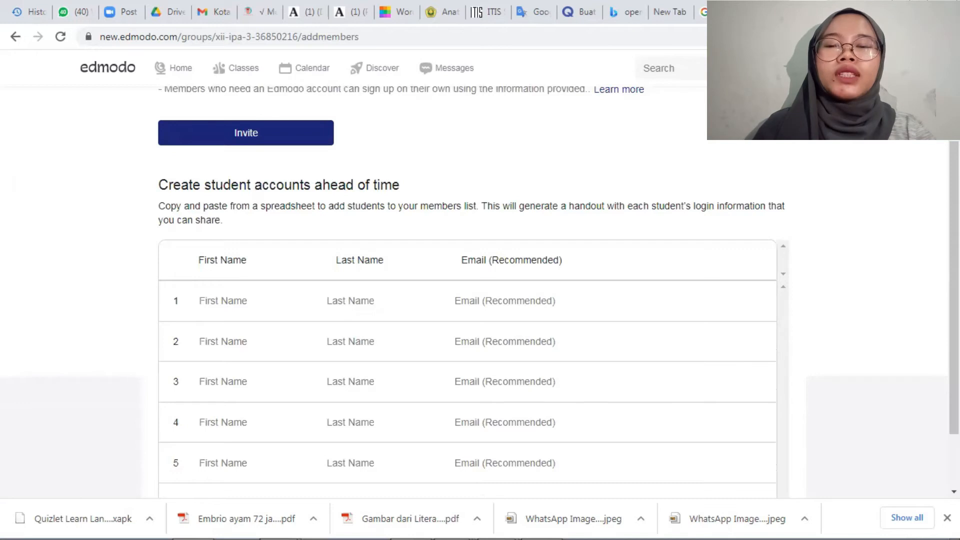
scroll(467, 300, down, 2)
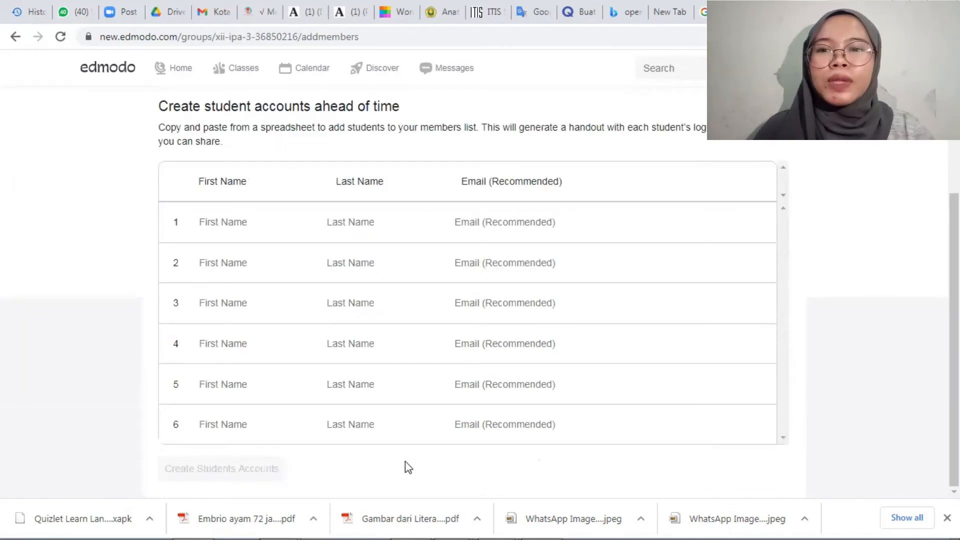
scroll(528, 100, up, 4)
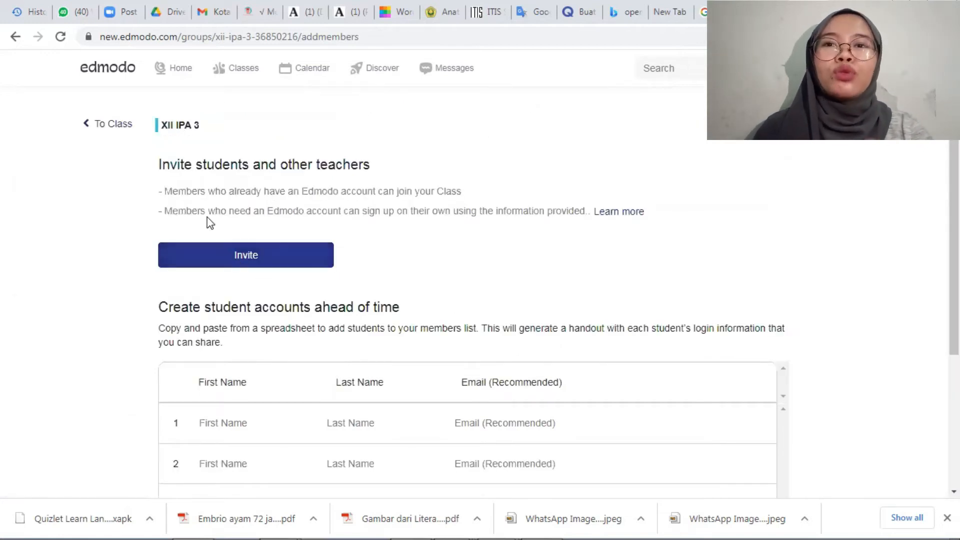
click(9, 43)
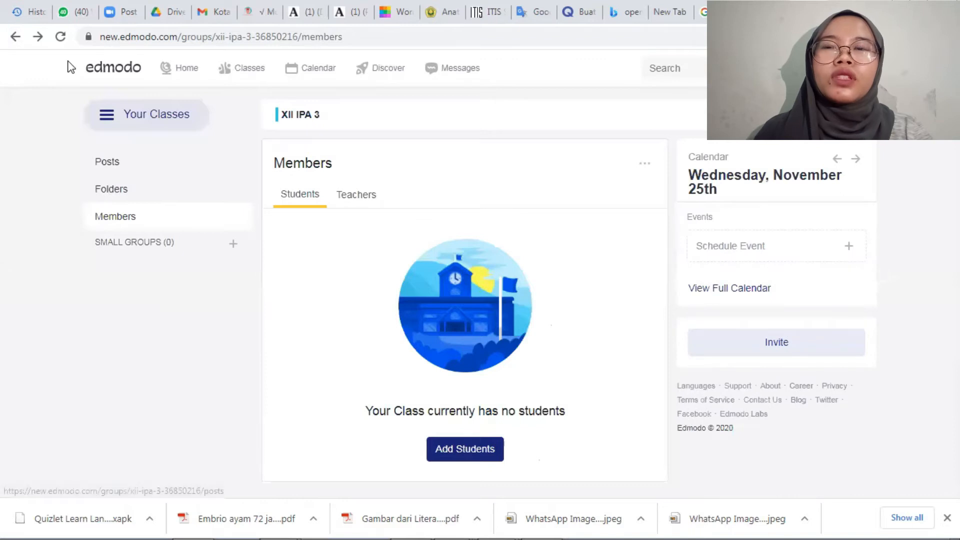
Start a new group from the home page and name it MPB A.
click(178, 75)
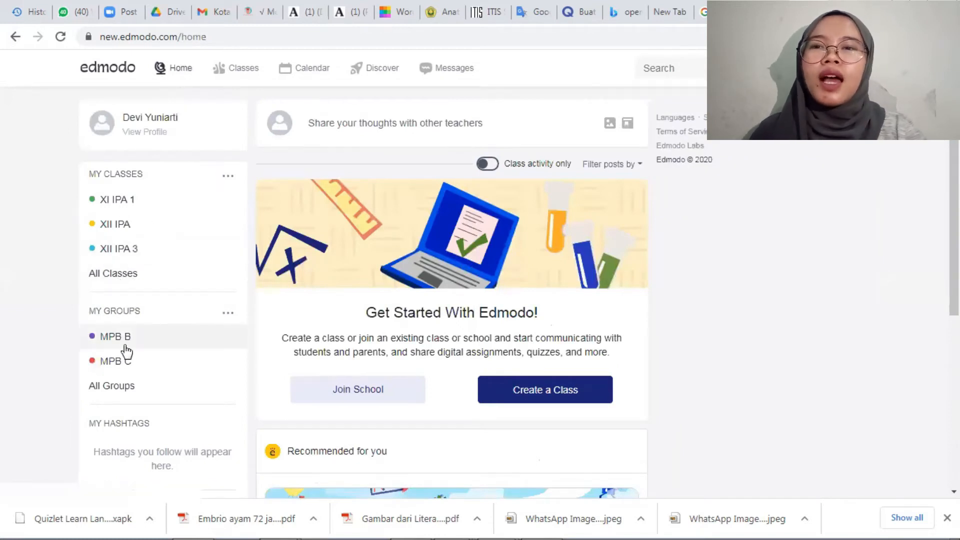
click(227, 313)
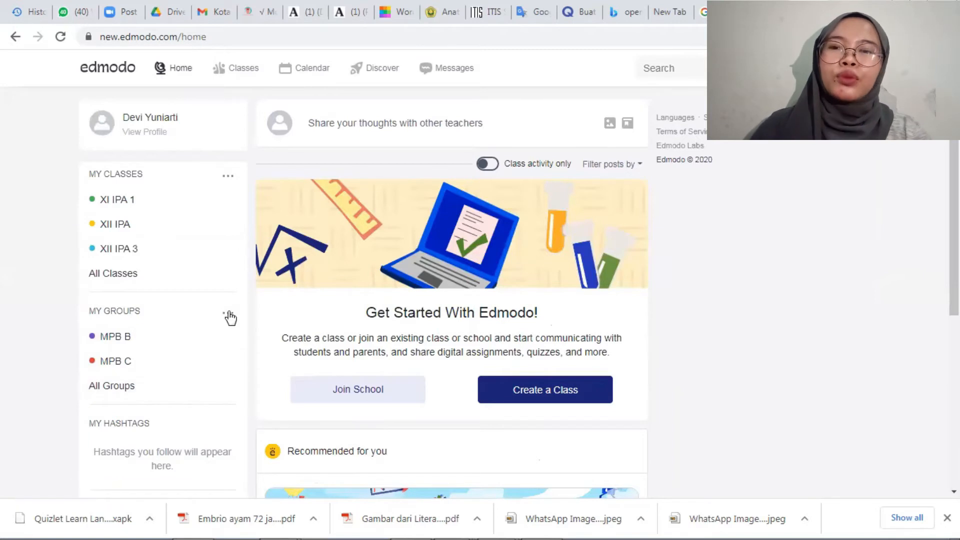
click(212, 336)
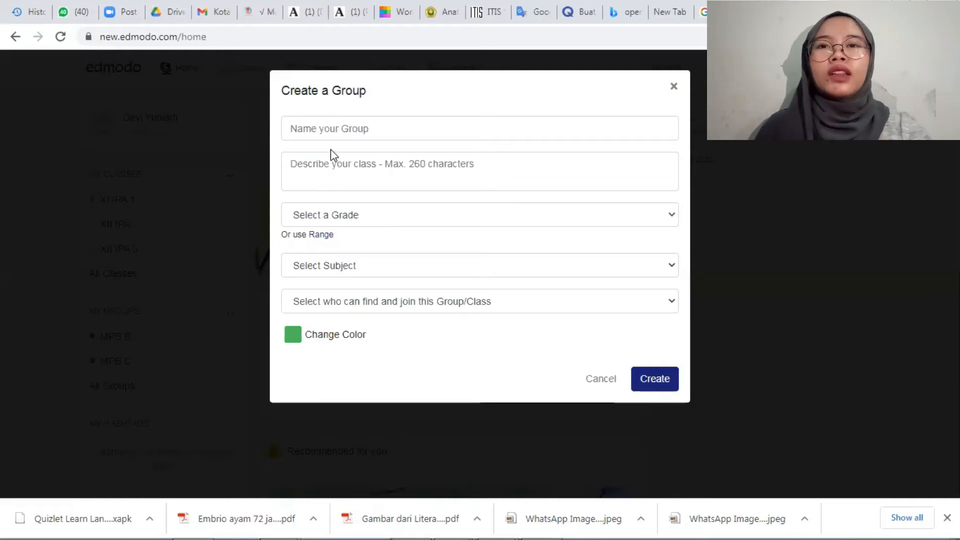
click(329, 129)
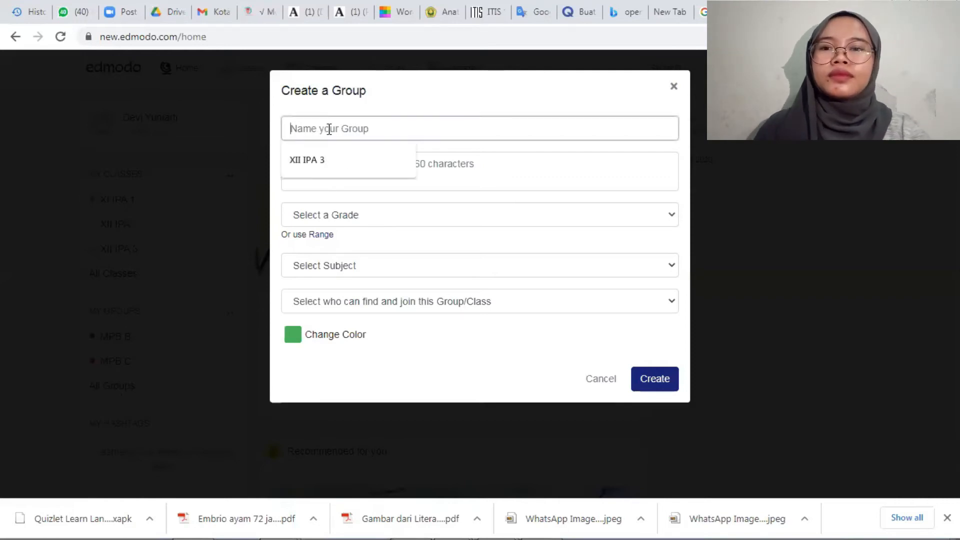
text(m)
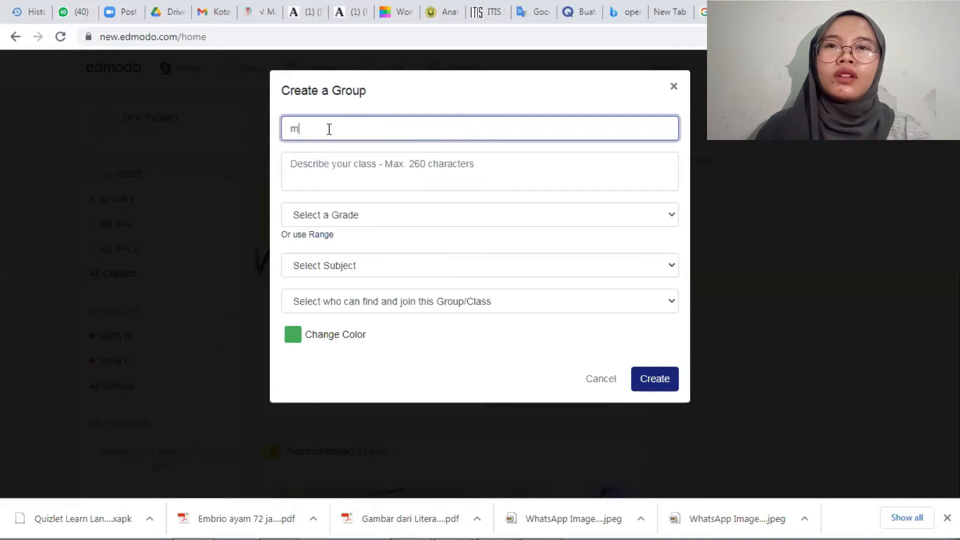
key(BackSpace)
text(MP)
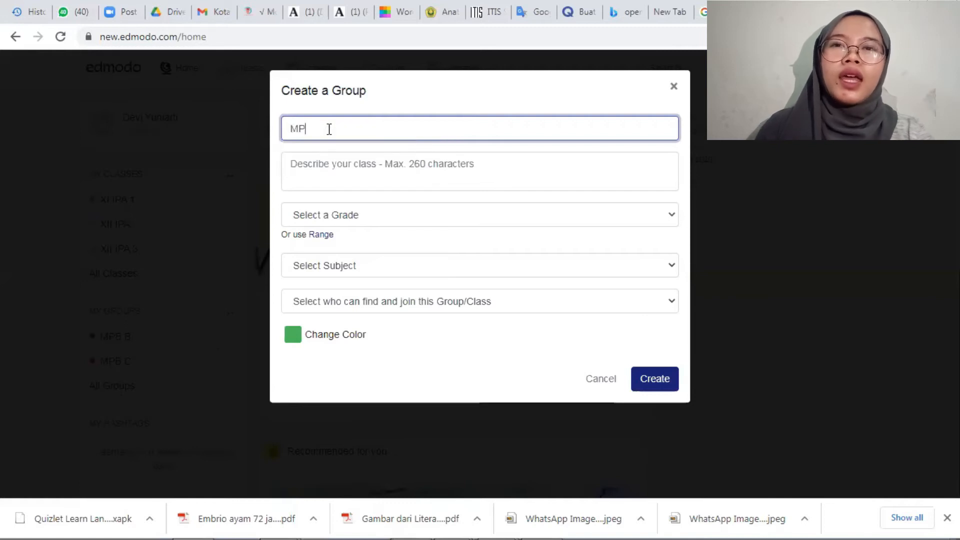
text(B)
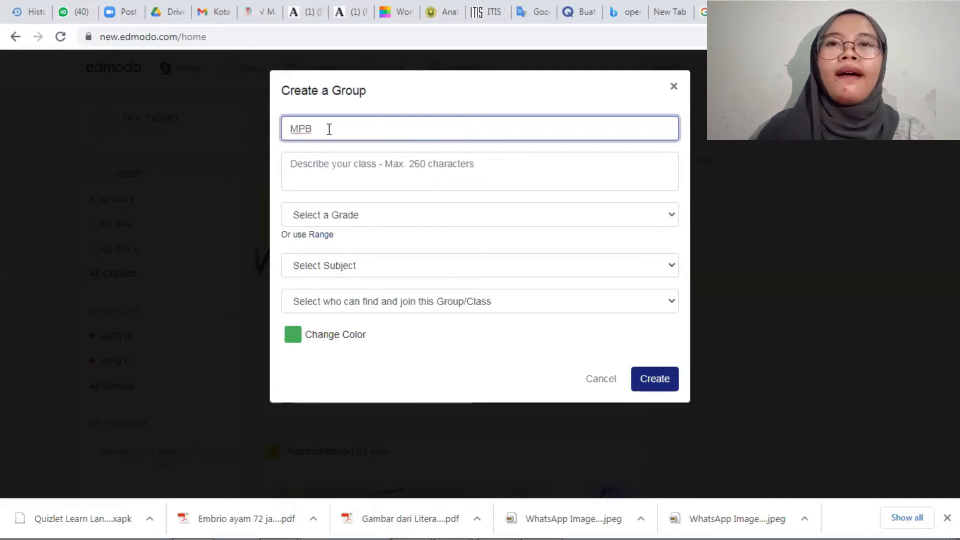
text( A)
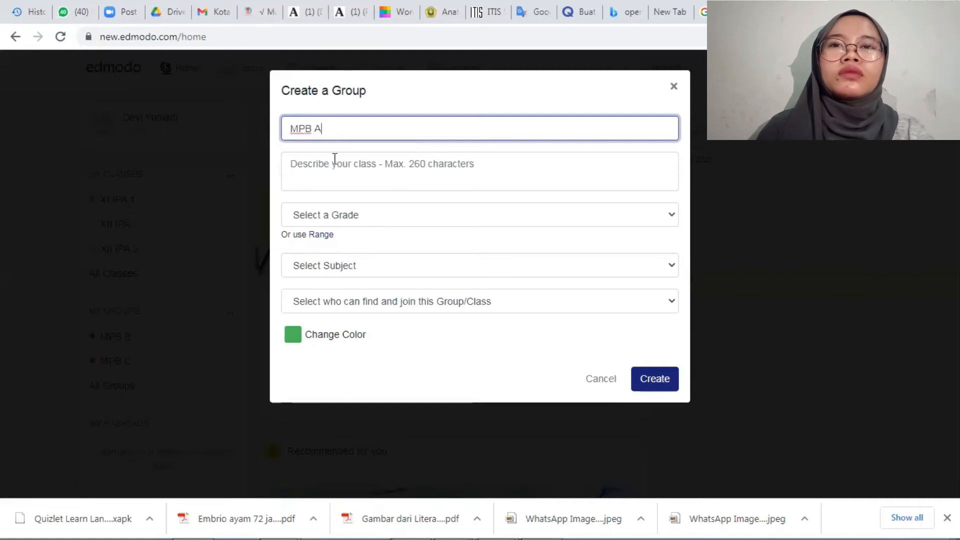
click(384, 172)
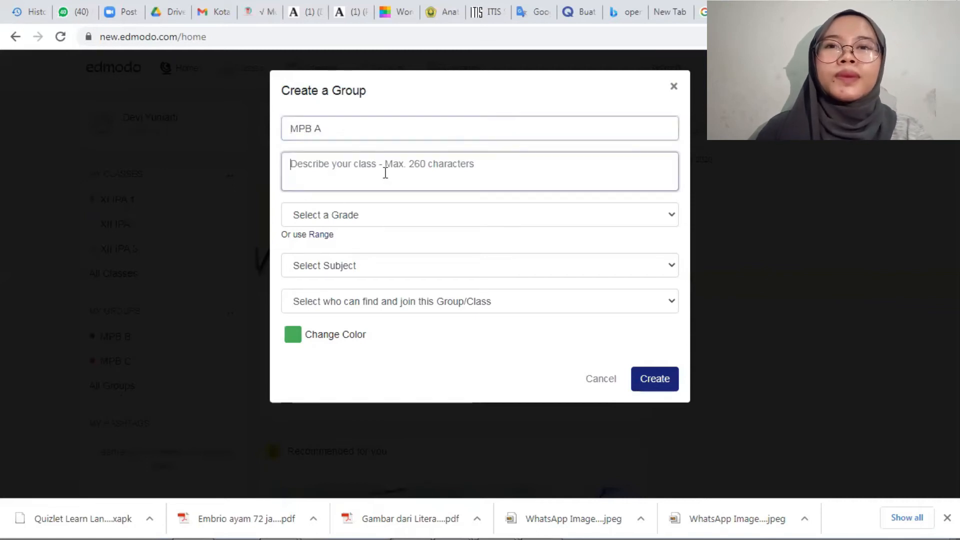
Set the group's grade to Higher Education and both its subject and sub-subject to Computer Technology.
click(448, 220)
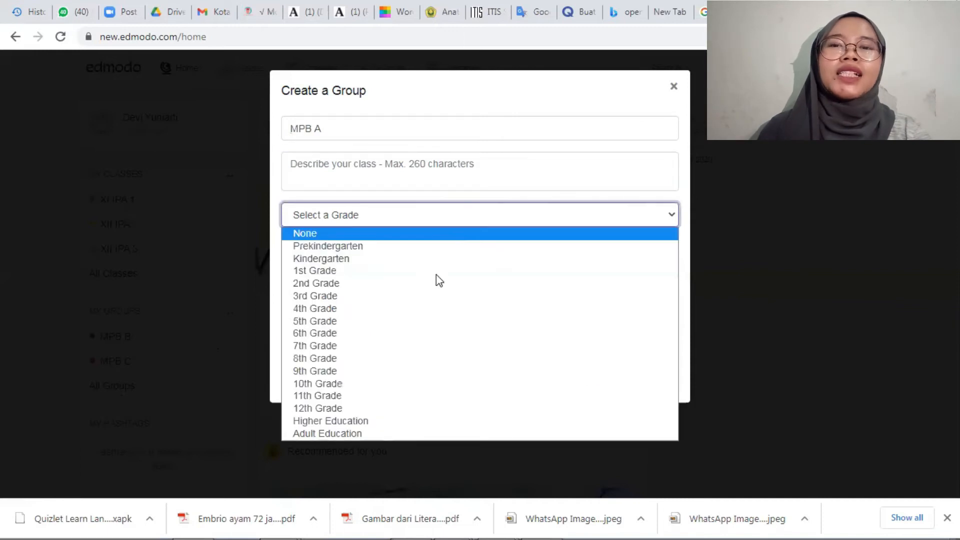
click(381, 422)
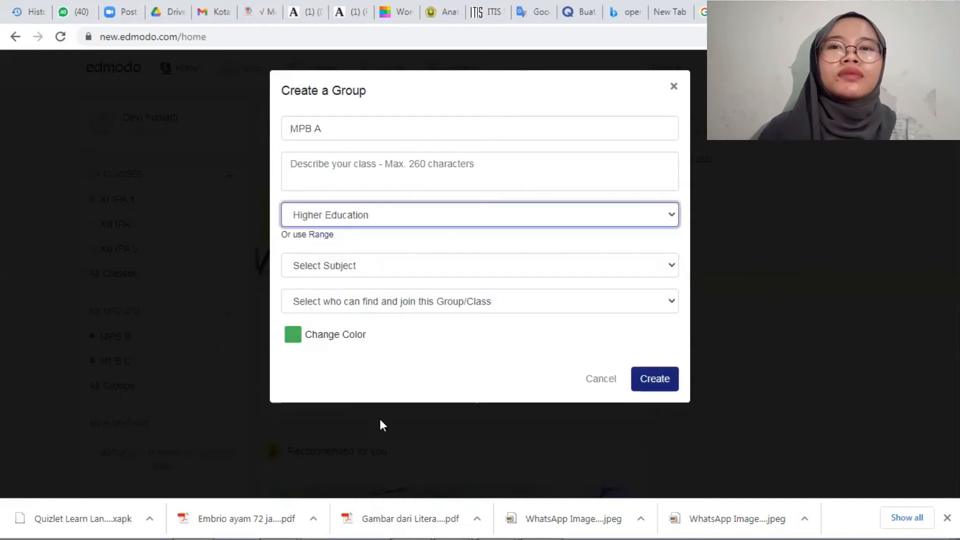
click(339, 273)
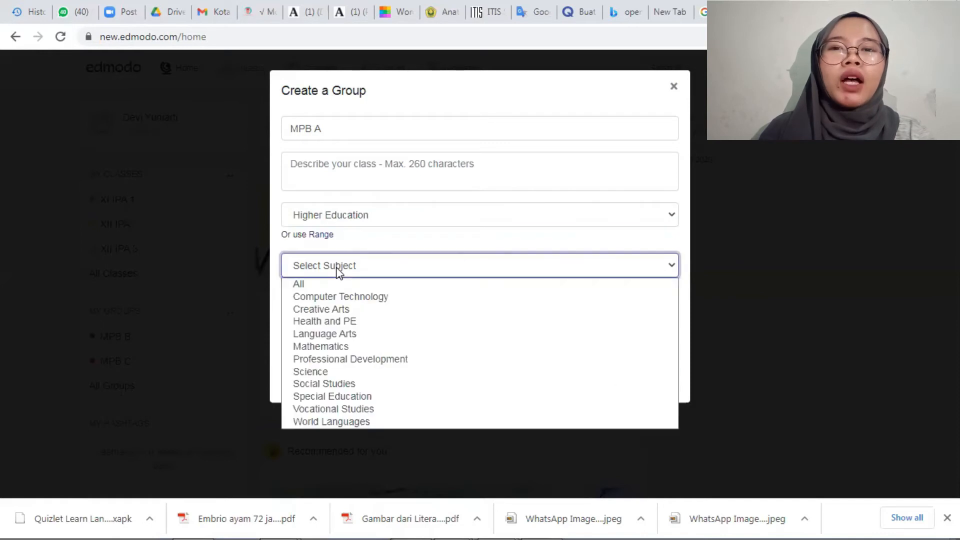
click(339, 295)
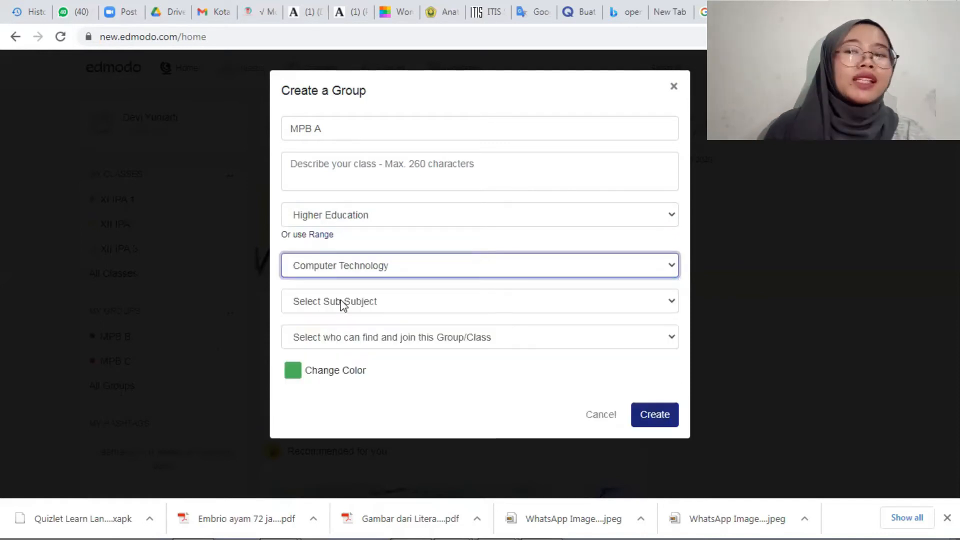
click(341, 310)
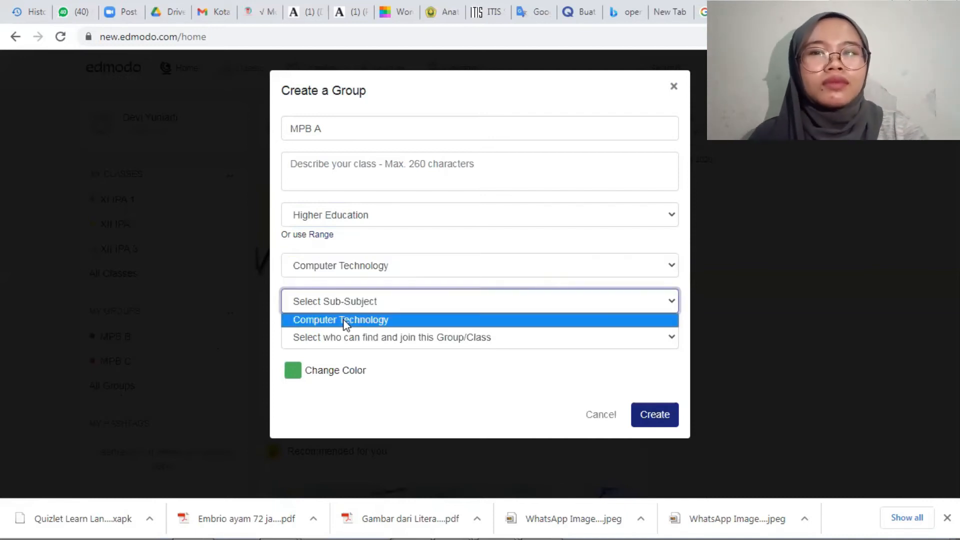
click(347, 332)
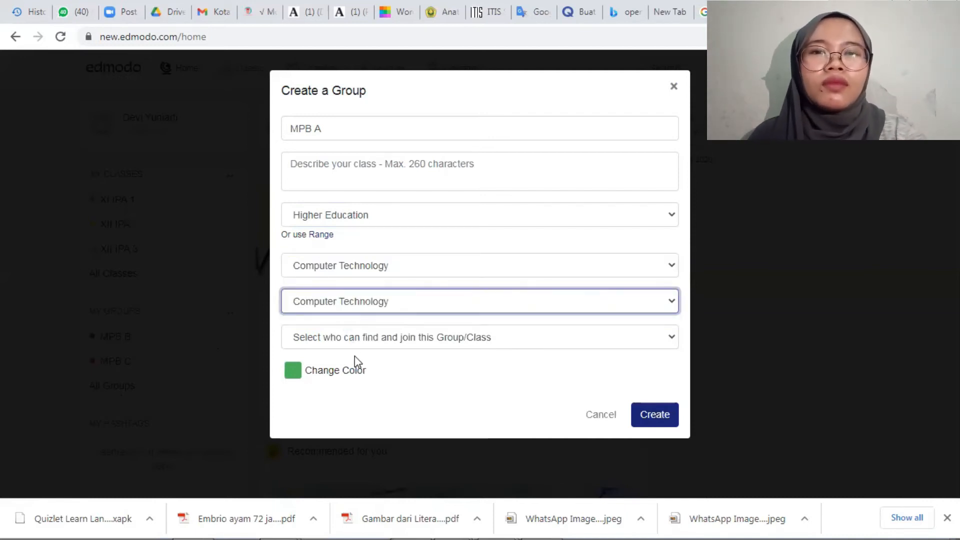
Make the group Private to Members with a pink color, and create it.
click(363, 342)
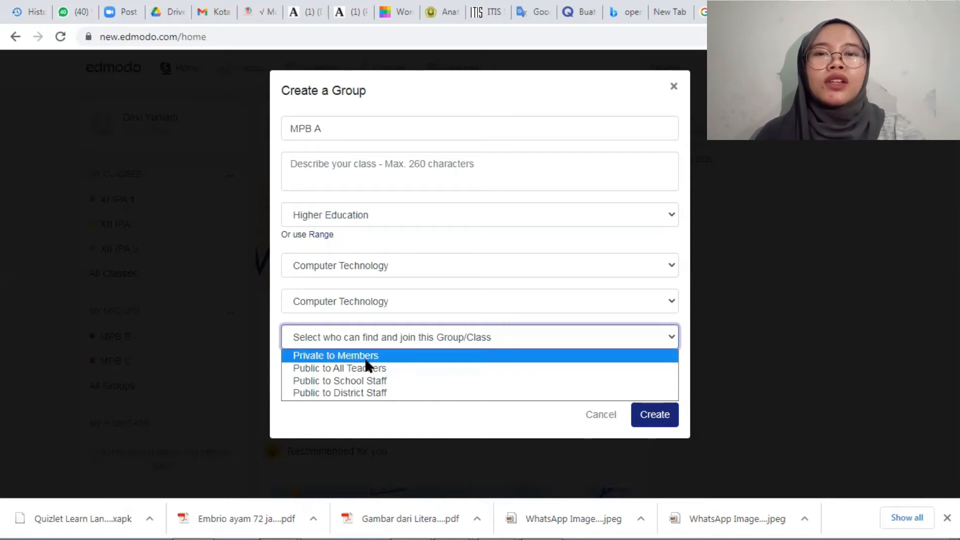
click(365, 360)
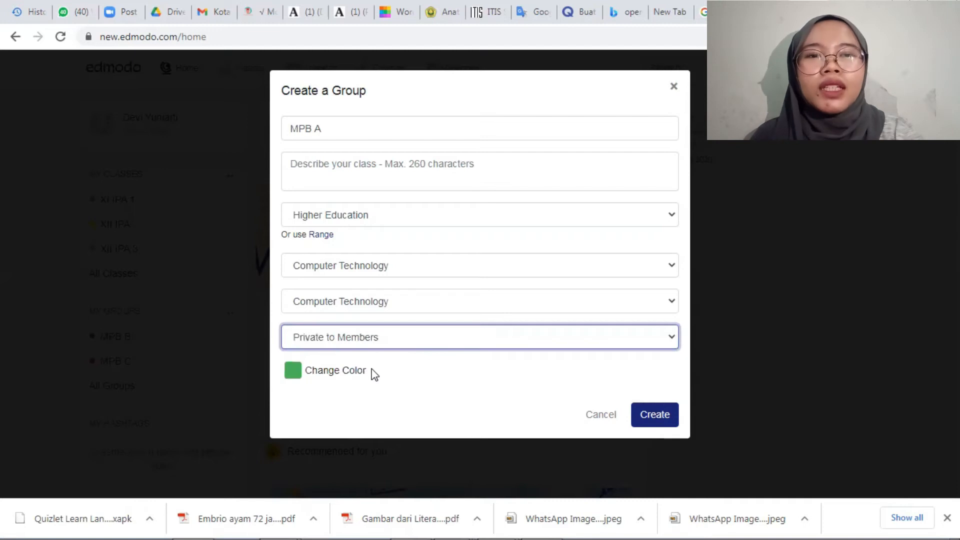
click(318, 372)
click(370, 398)
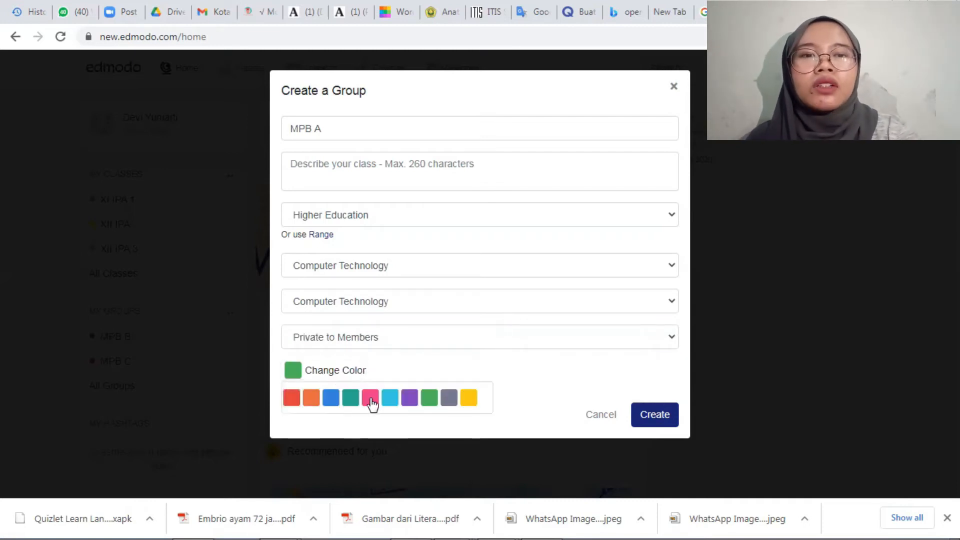
click(653, 421)
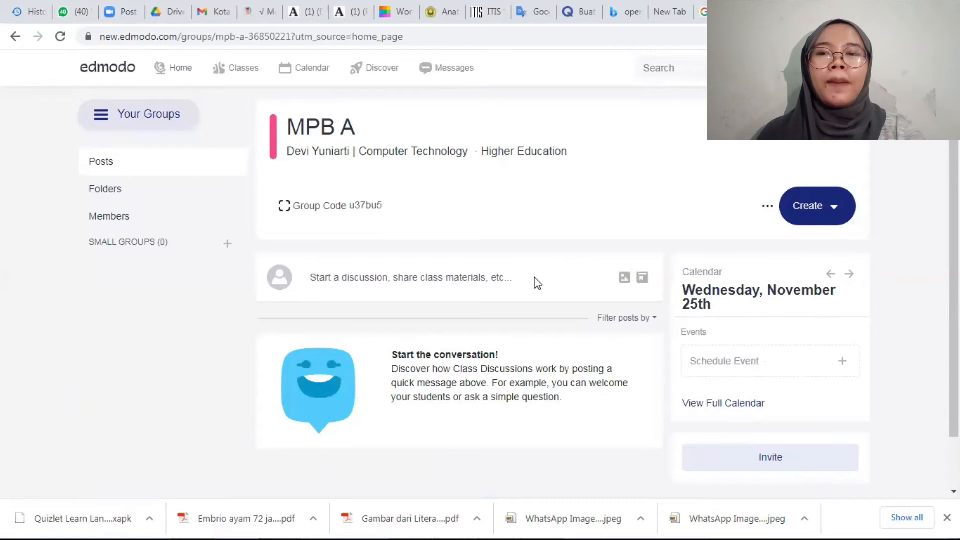
Look over the home page's group list, hashtags and recommended collection, and open the class overview.
click(163, 75)
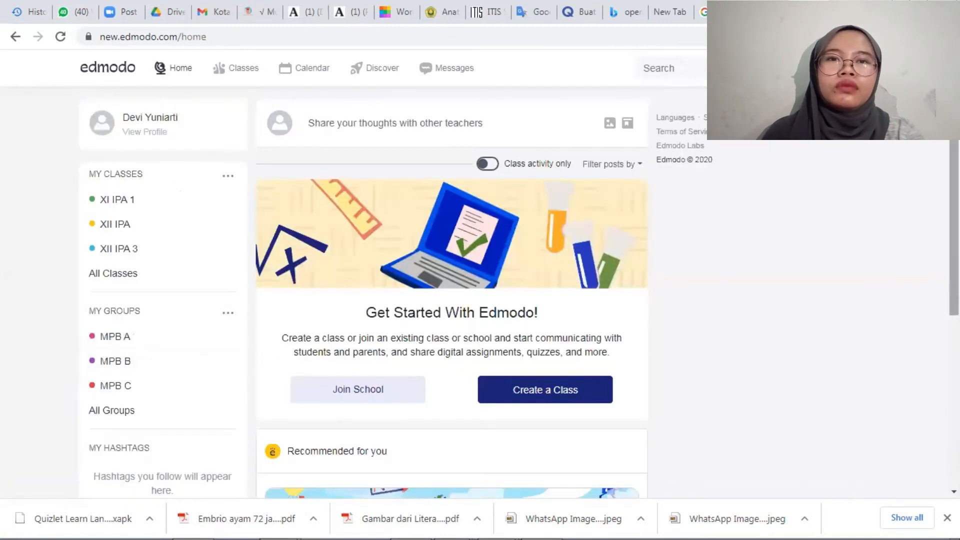
scroll(451, 292, down, 2)
scroll(618, 181, down, 1)
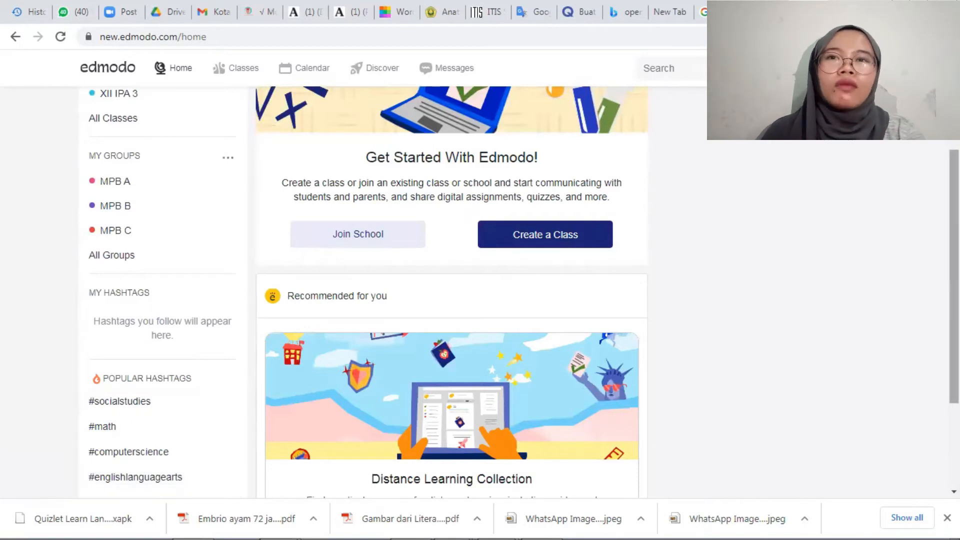
scroll(451, 292, down, 2)
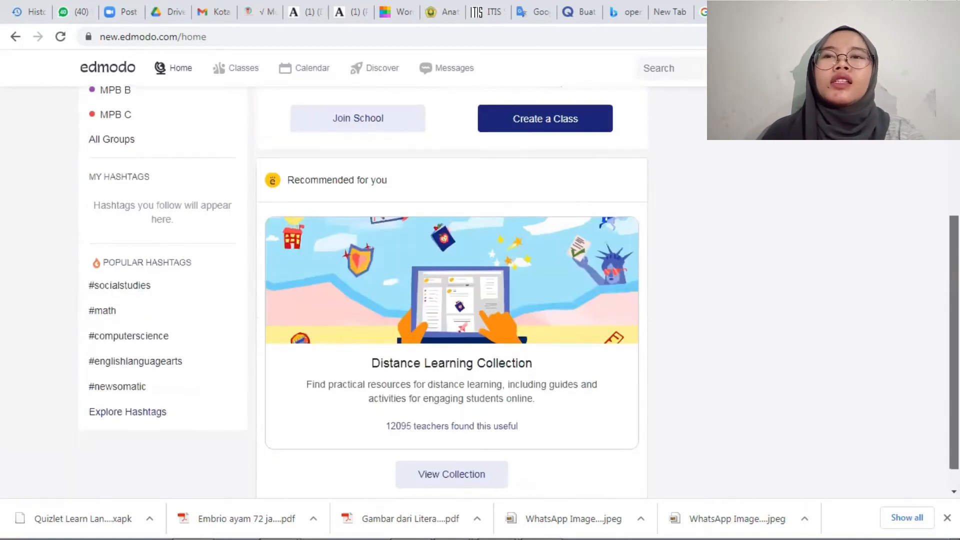
scroll(451, 292, up, 2)
scroll(451, 292, up, 3)
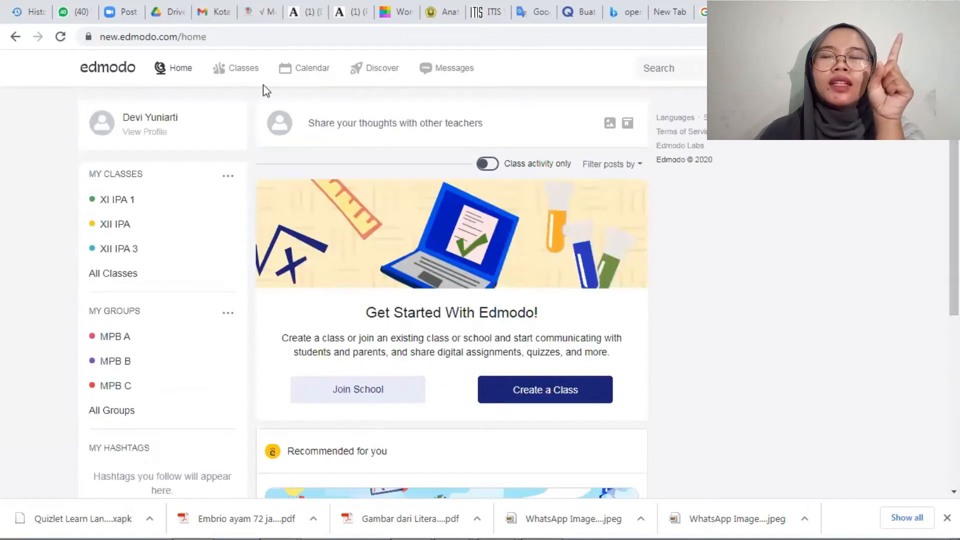
click(233, 75)
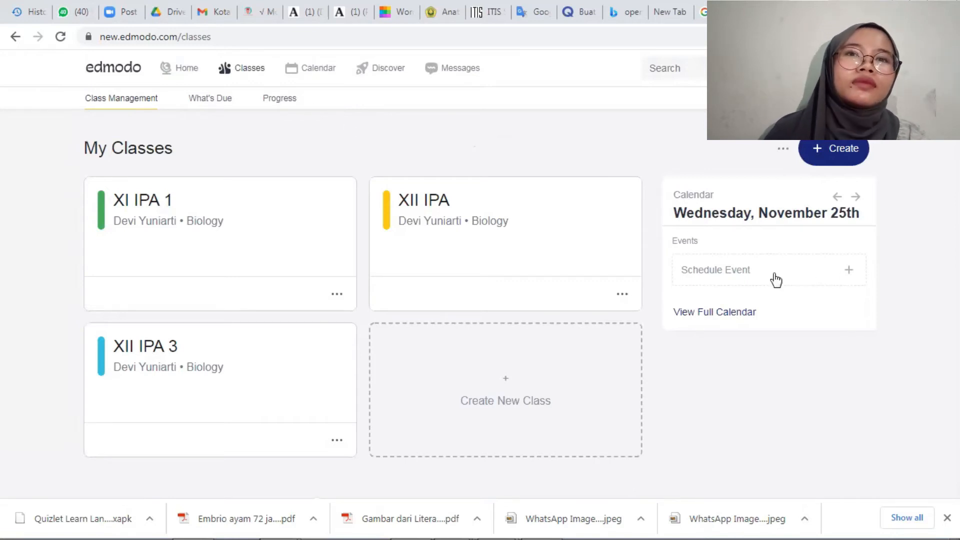
click(747, 258)
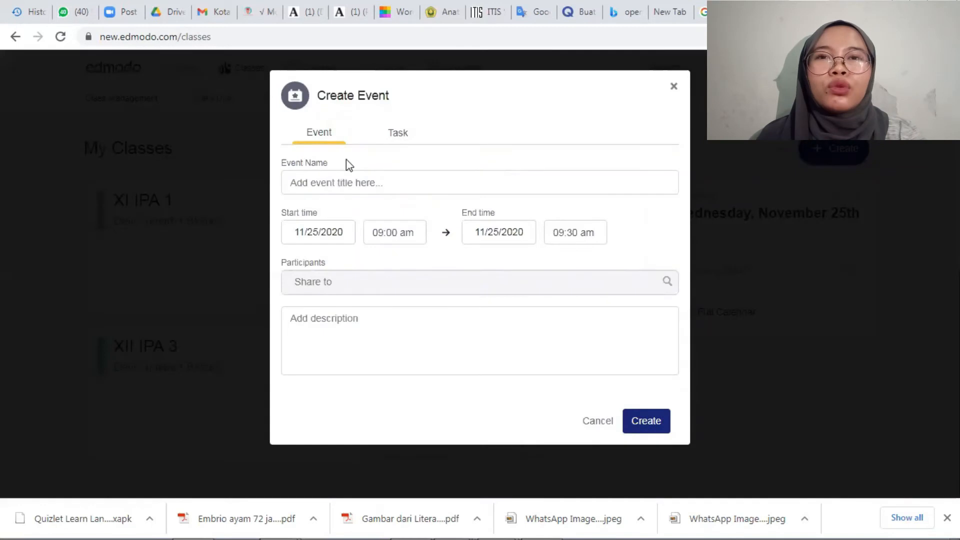
click(329, 183)
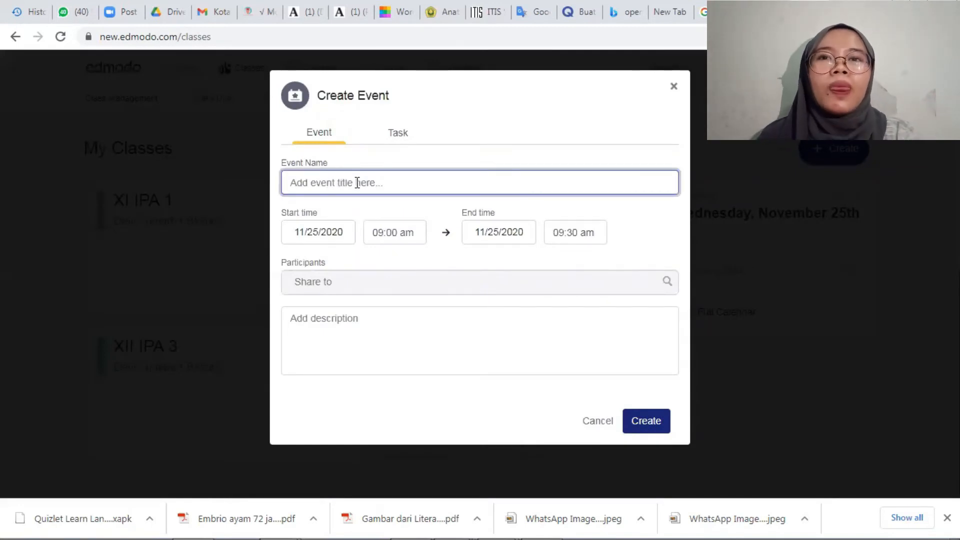
text(t)
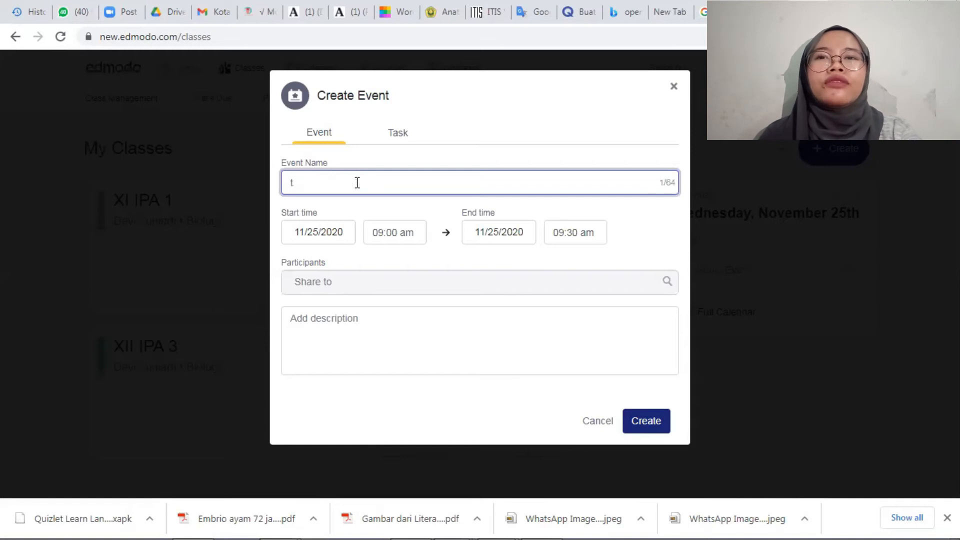
text(ugas 1)
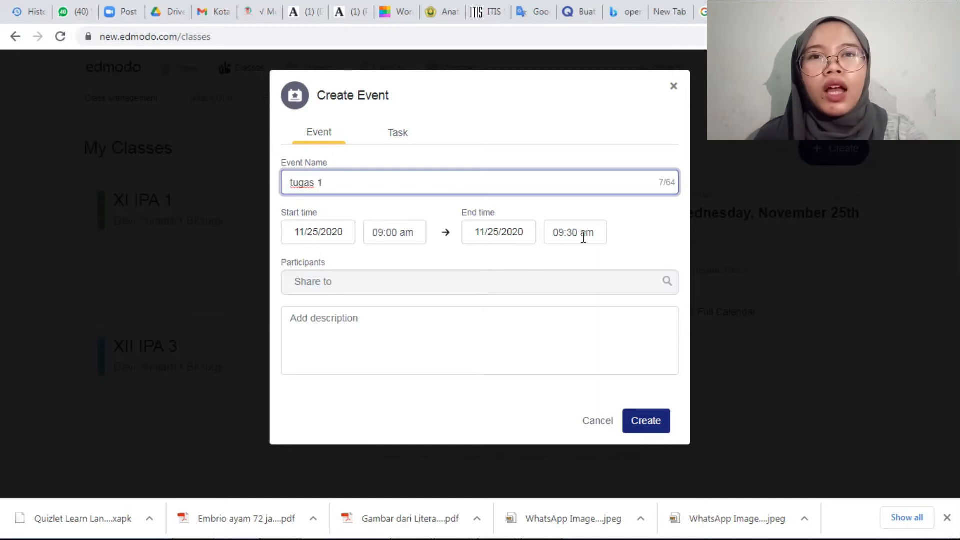
click(355, 293)
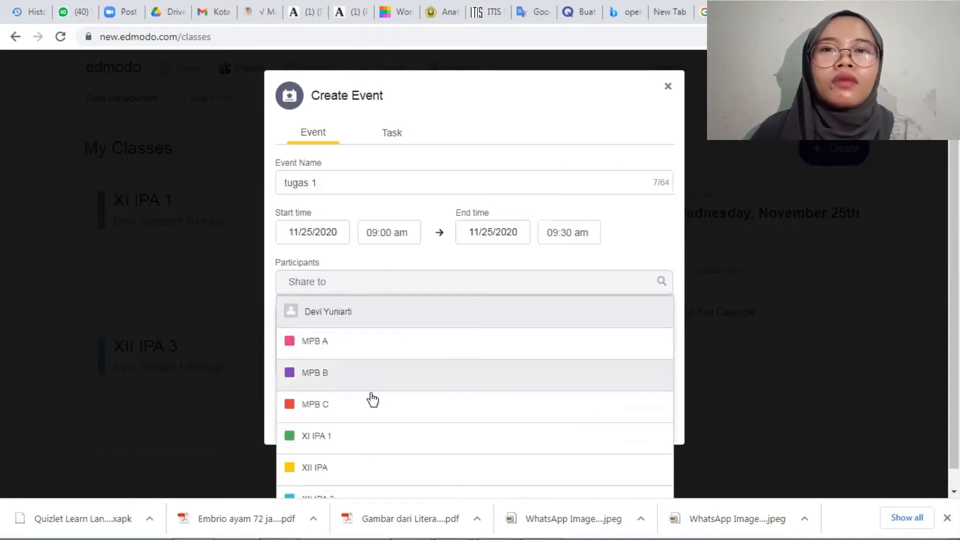
click(805, 298)
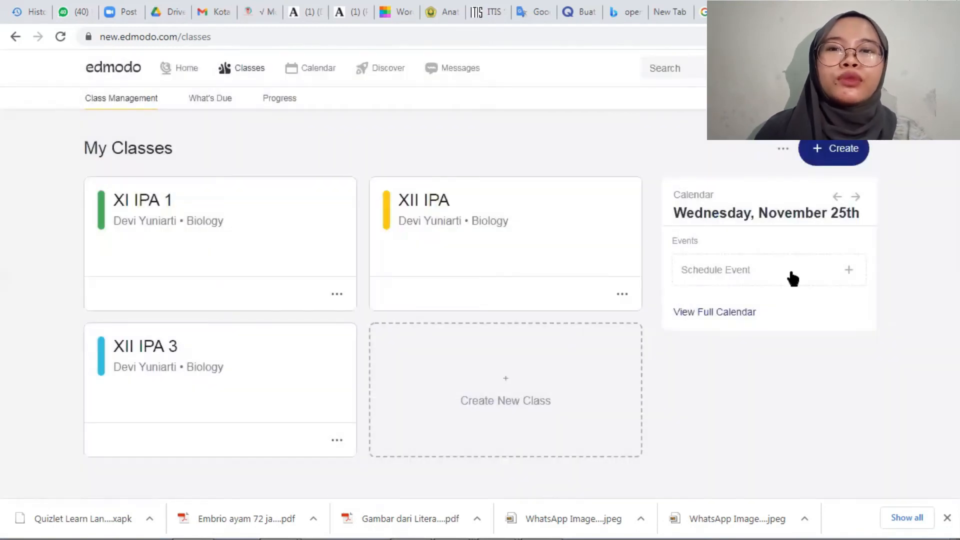
Start a new event from the class overview, name it tugas 1 and share it with the group MPB A.
click(789, 278)
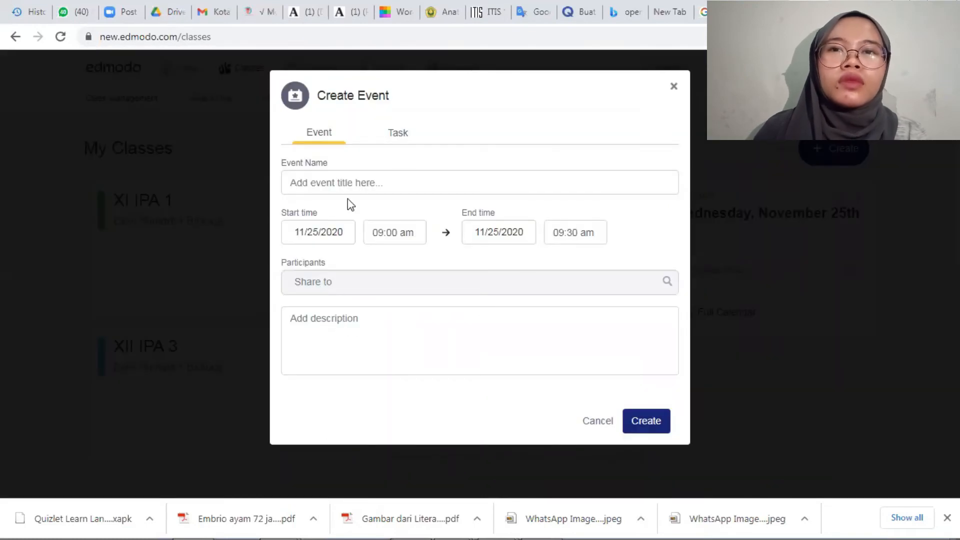
click(345, 184)
click(333, 214)
click(661, 283)
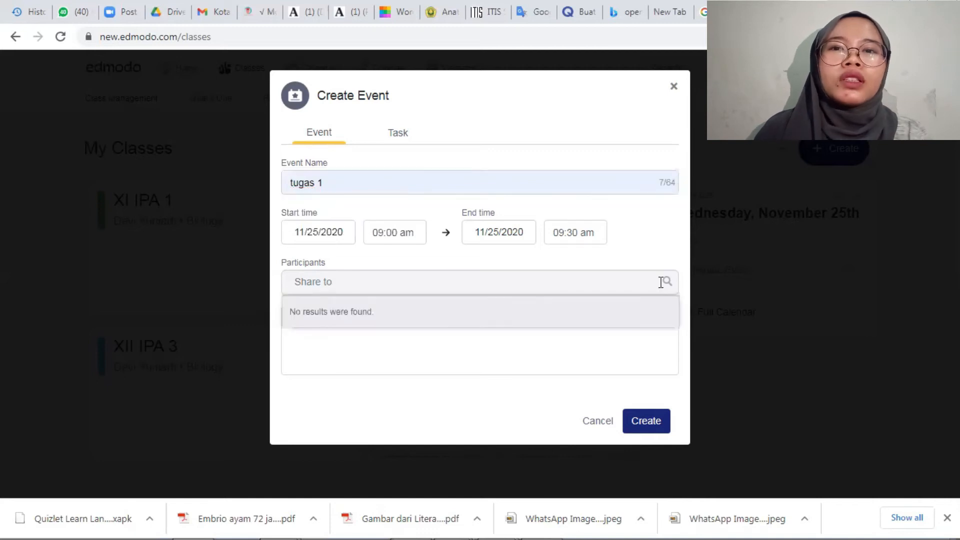
click(665, 283)
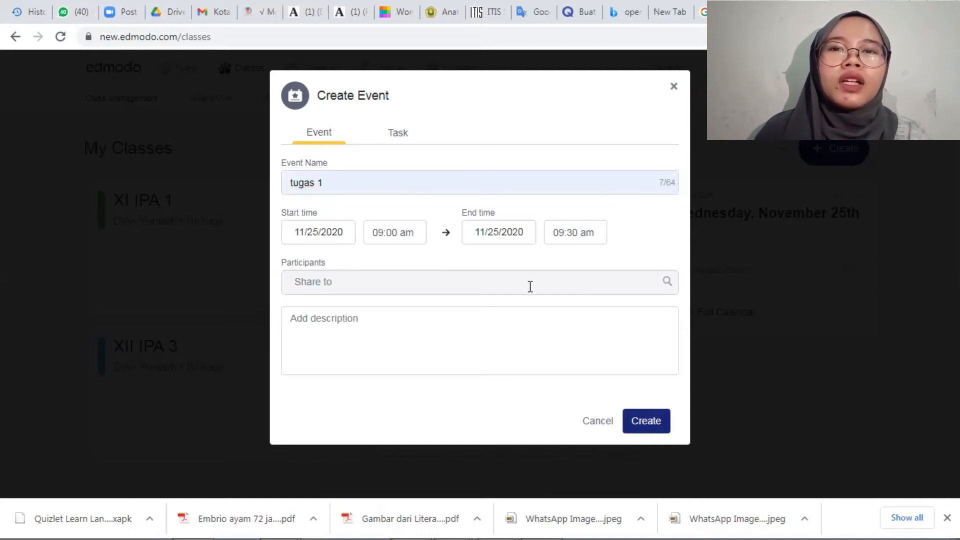
click(412, 344)
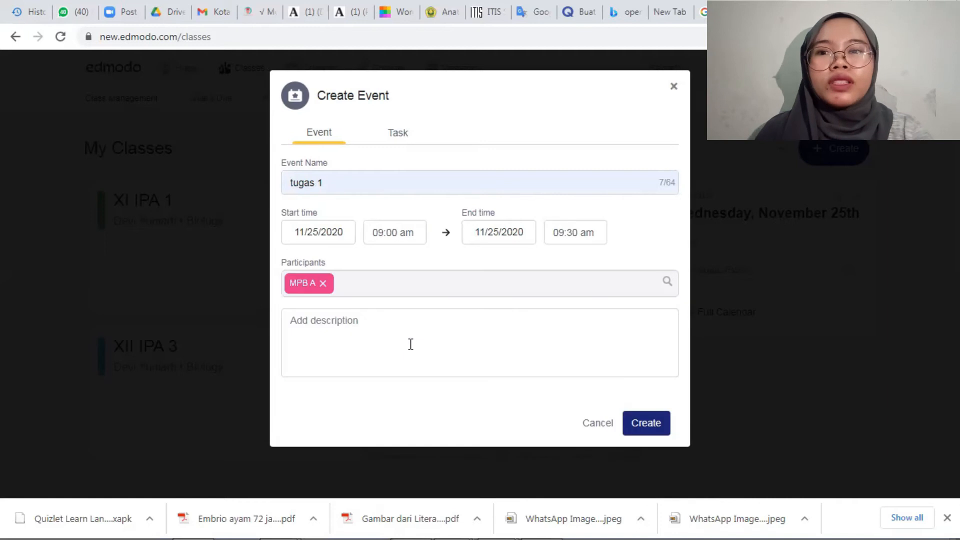
Describe the event as "Kerjakan tugas berikut dengan benar dan dikumpulkan dalam bentuk pdf melalui gdrive yang telah disediakan!" and close the form without creating it.
click(410, 344)
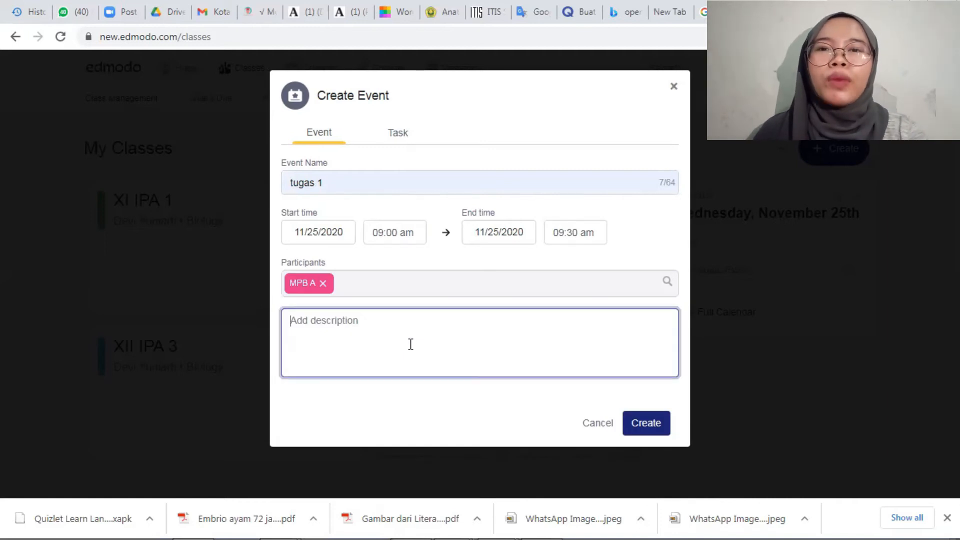
text(Kerjakan )
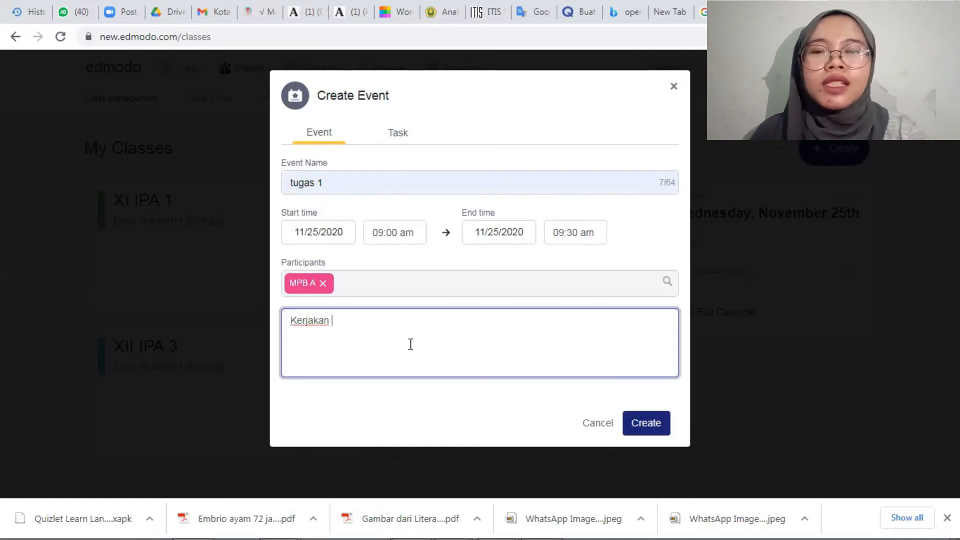
text(tugas beri)
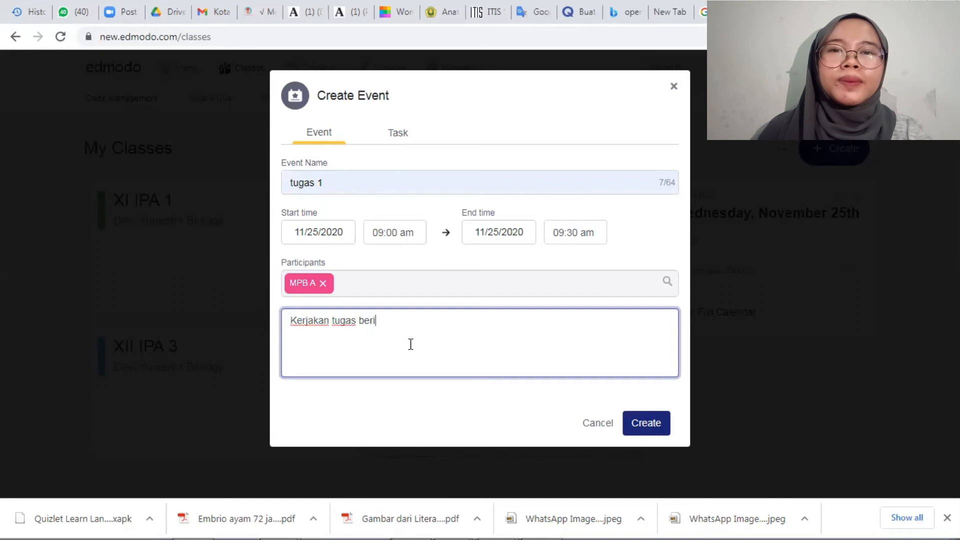
text(kut dengan)
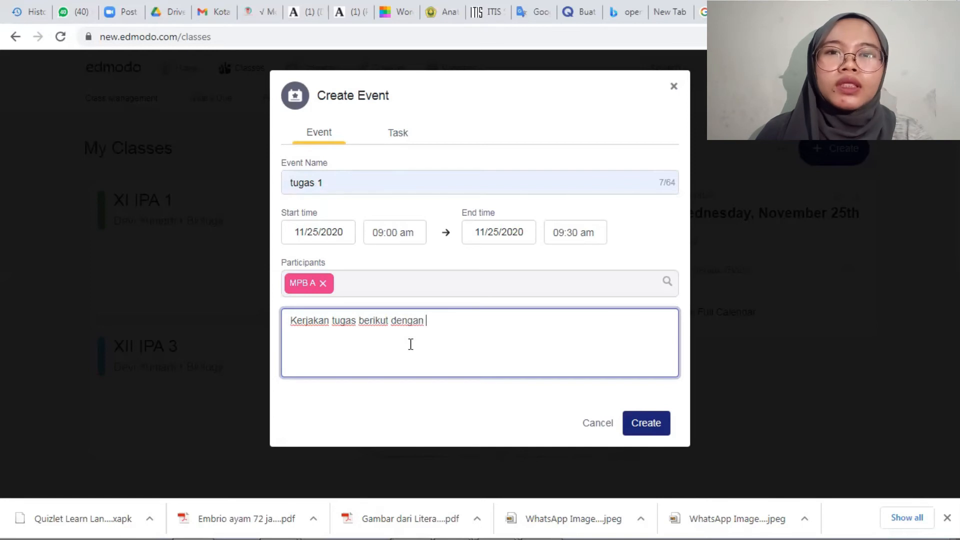
key(BackSpace)
key(BackSpace)
key(BackSpace)
key(BackSpace)
key(BackSpace)
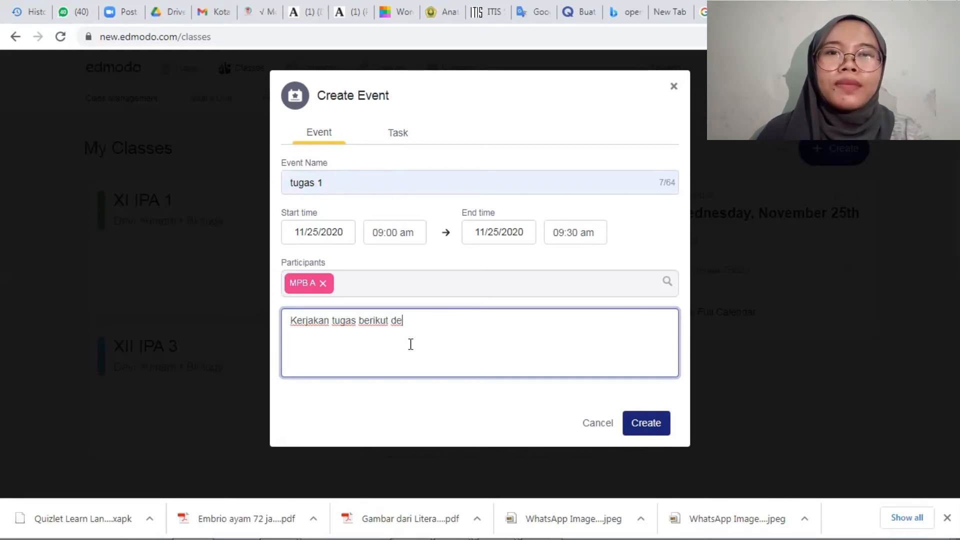
text(ngan benar )
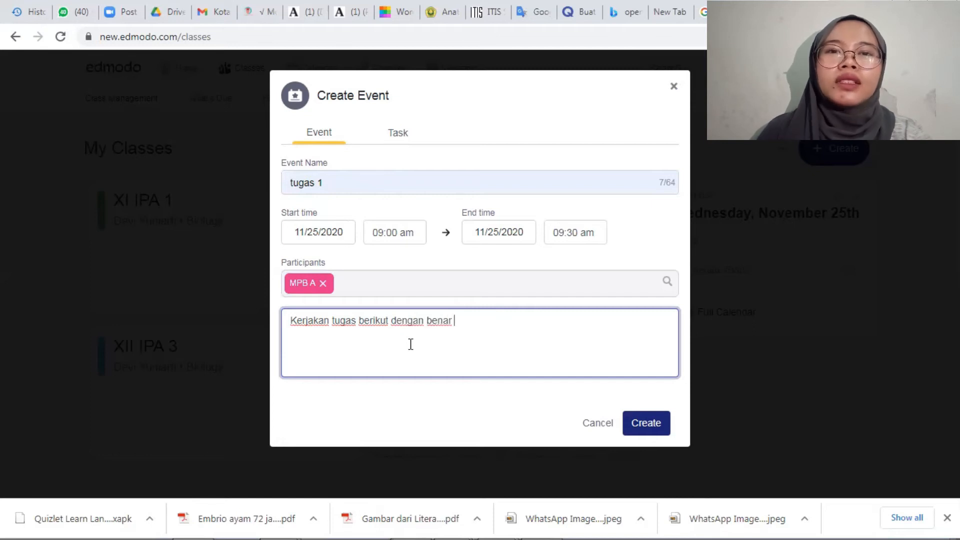
text(dan dikump)
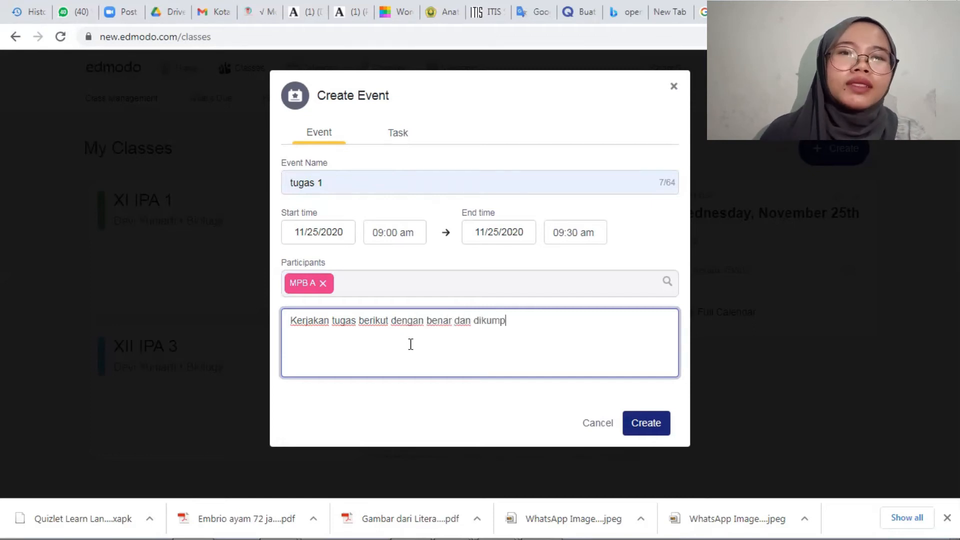
text(ulka)
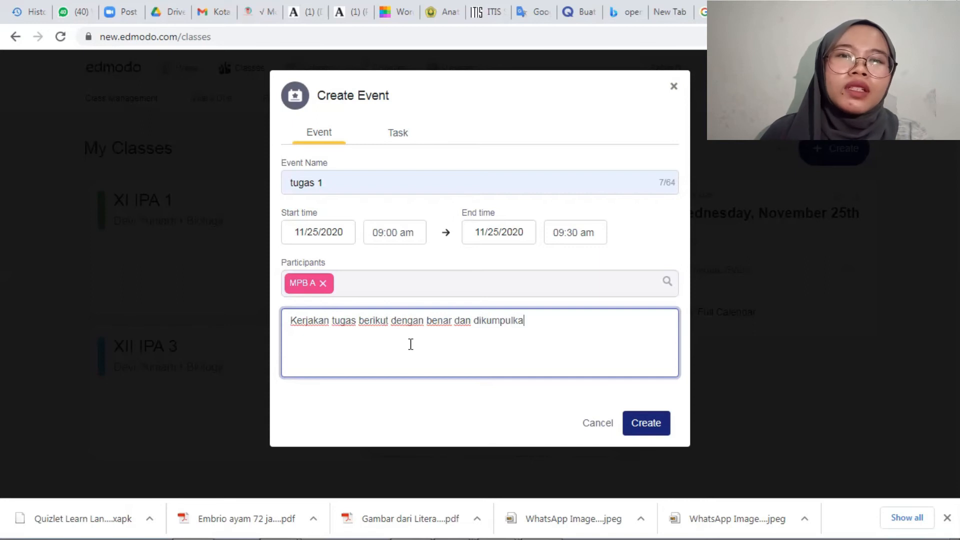
text(n dalam b)
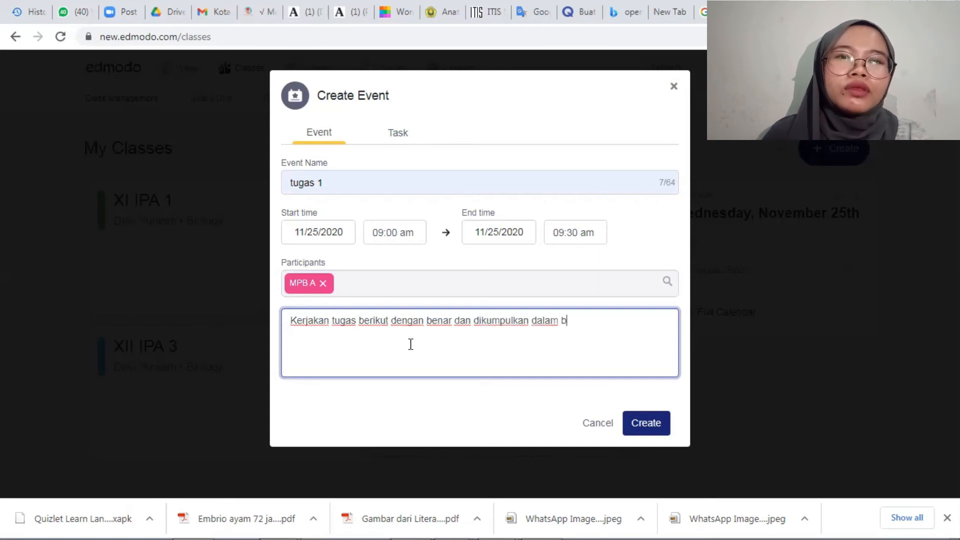
text(entuk pdf)
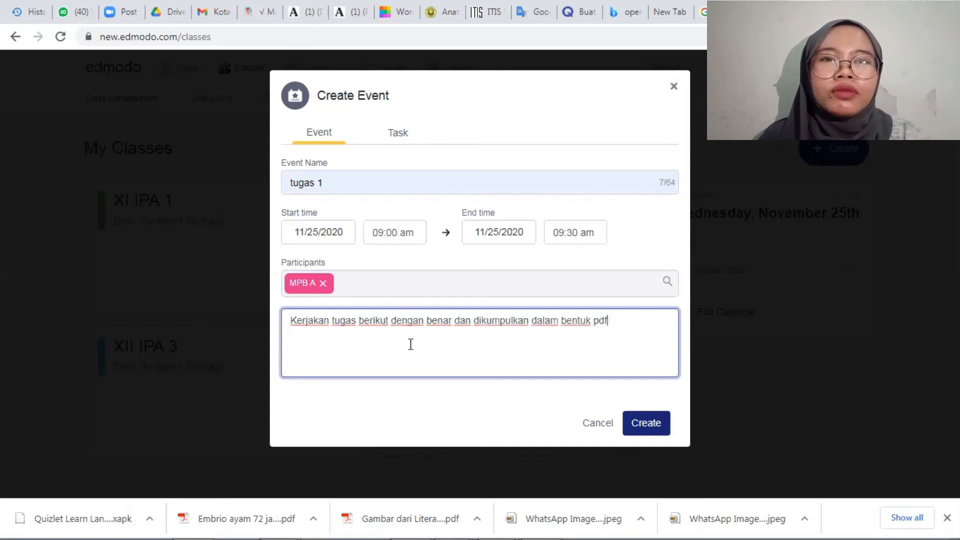
text( melalui)
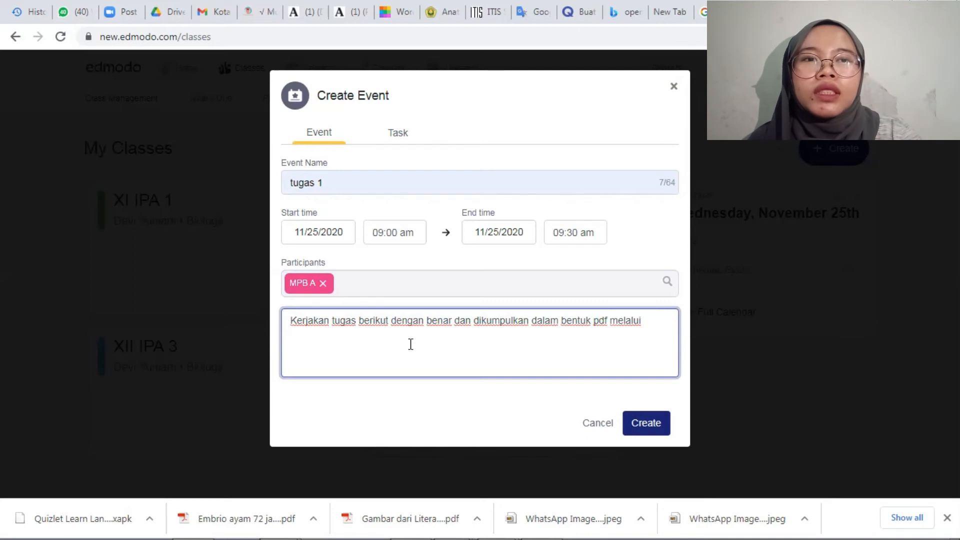
text( g-dr)
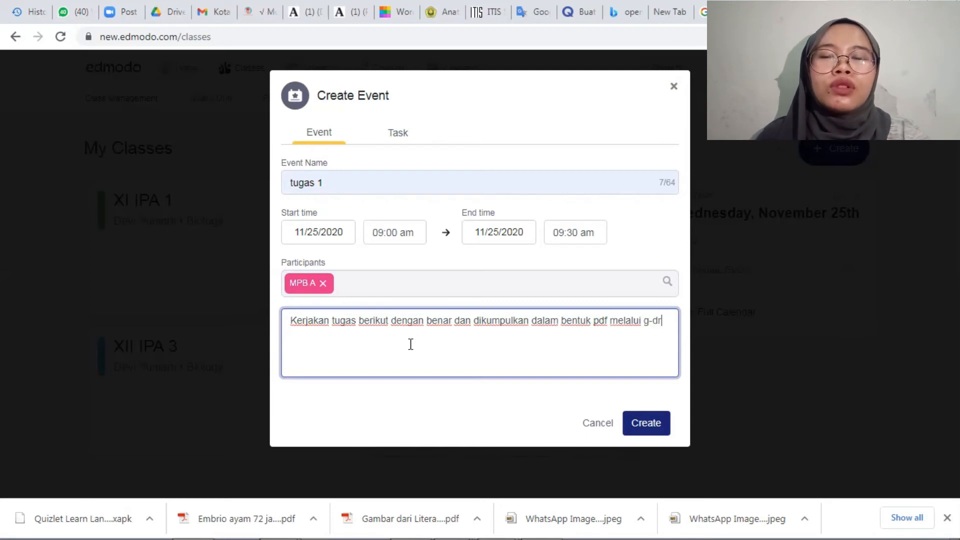
key(BackSpace)
key(BackSpace)
key(BackSpace)
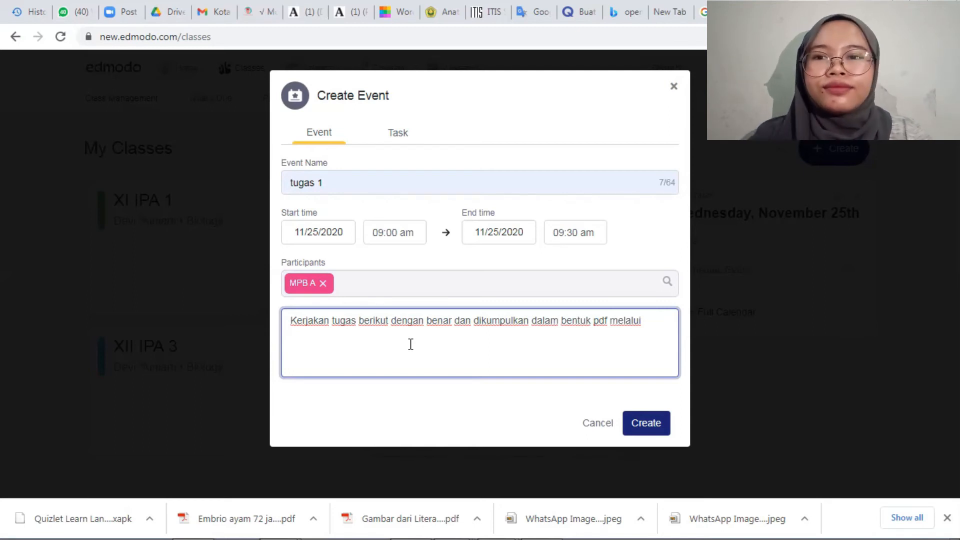
text(gdrive ya)
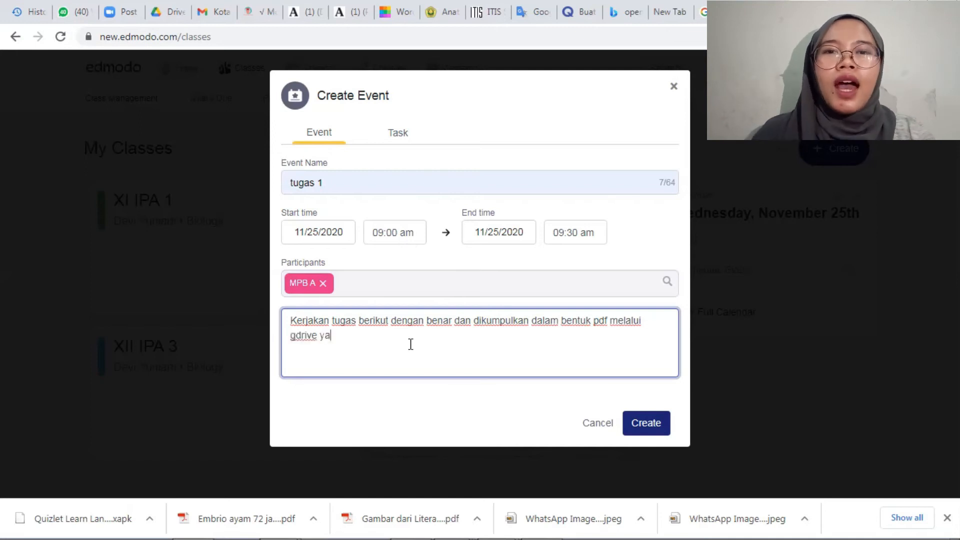
text(ng telah d)
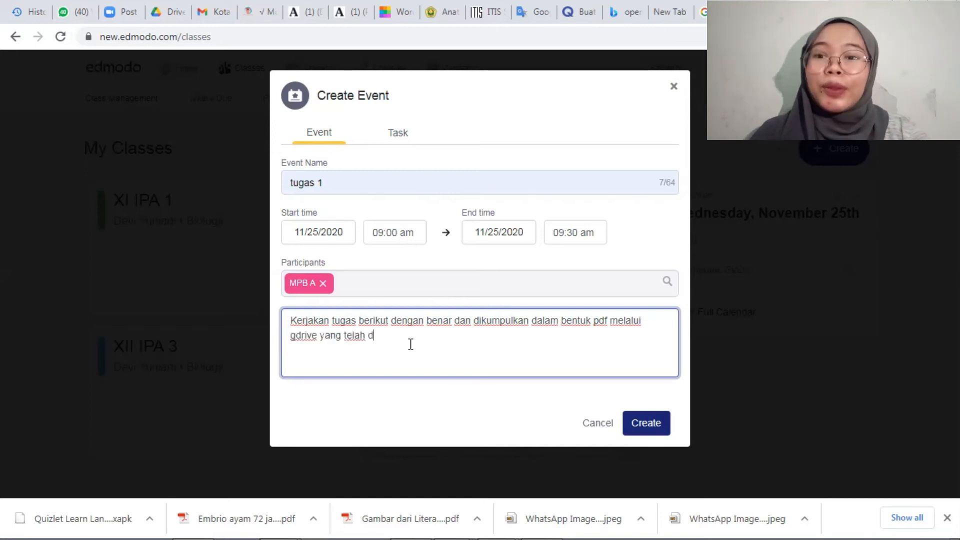
text(isediakan!)
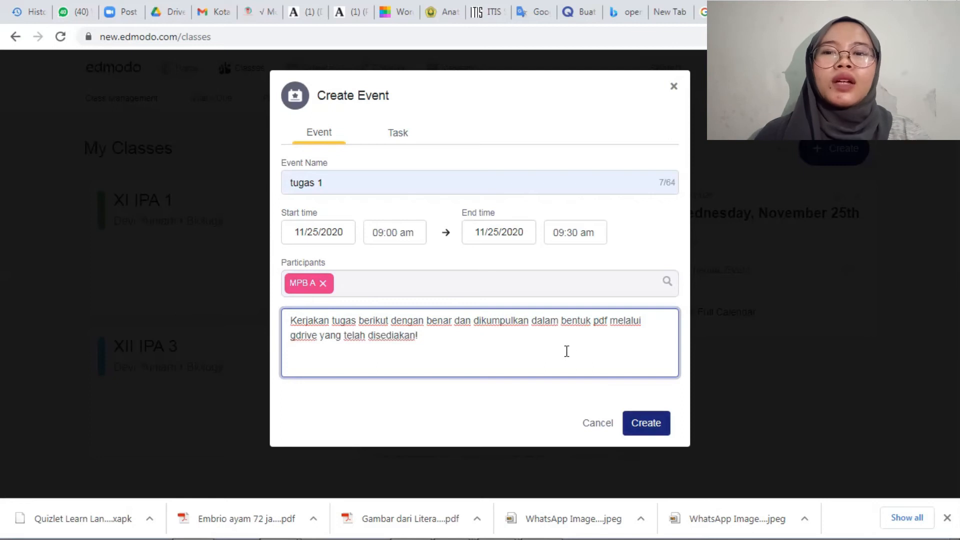
click(672, 87)
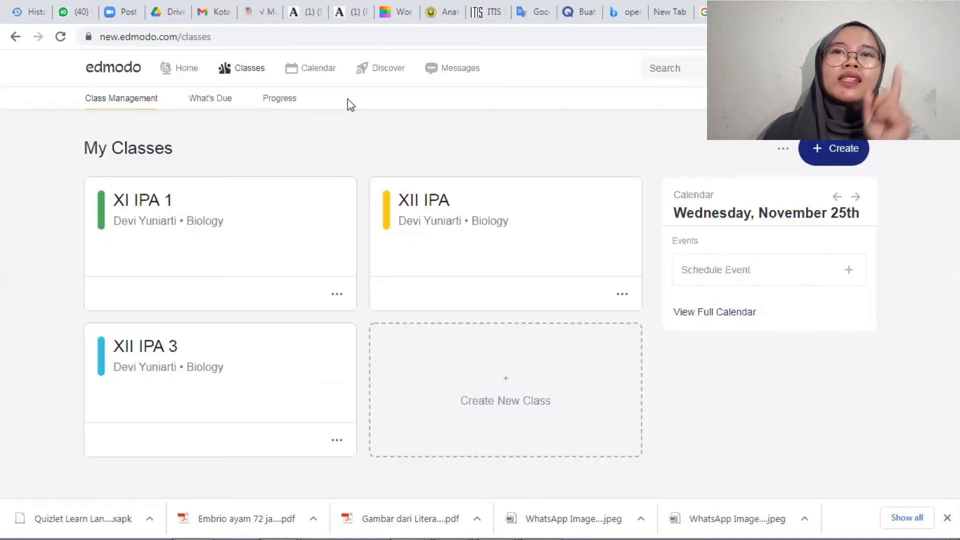
Open the calendar and look over its November 2020 month view.
click(301, 72)
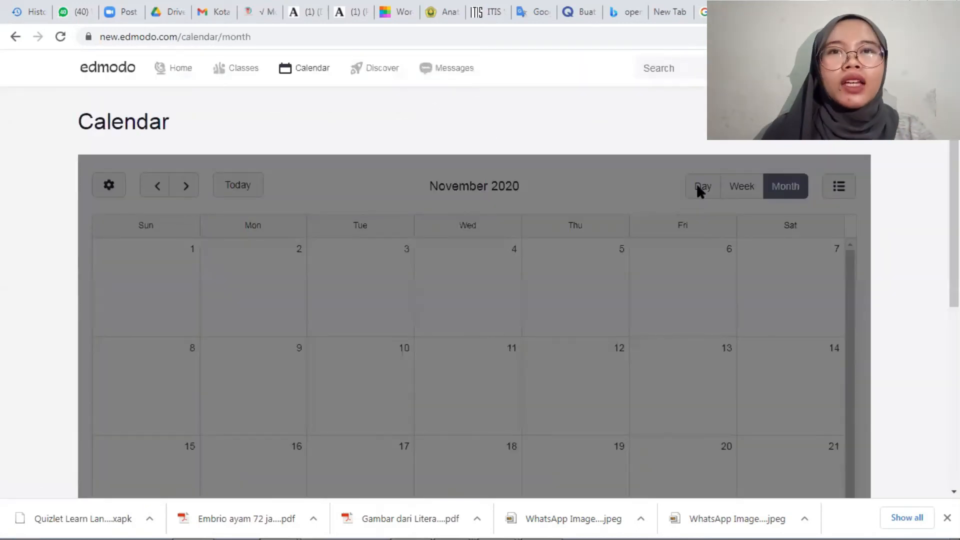
scroll(474, 292, down, 2)
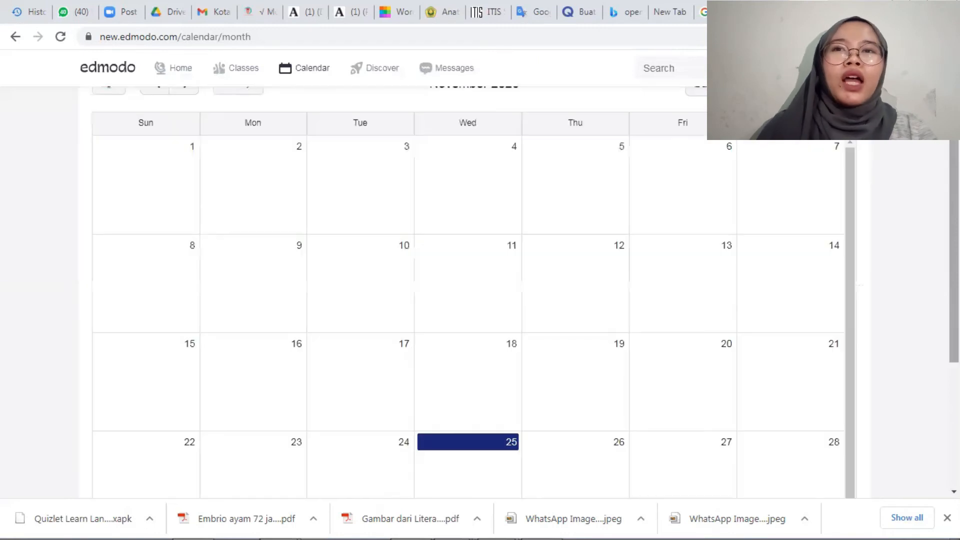
scroll(474, 293, down, 4)
scroll(463, 290, up, 3)
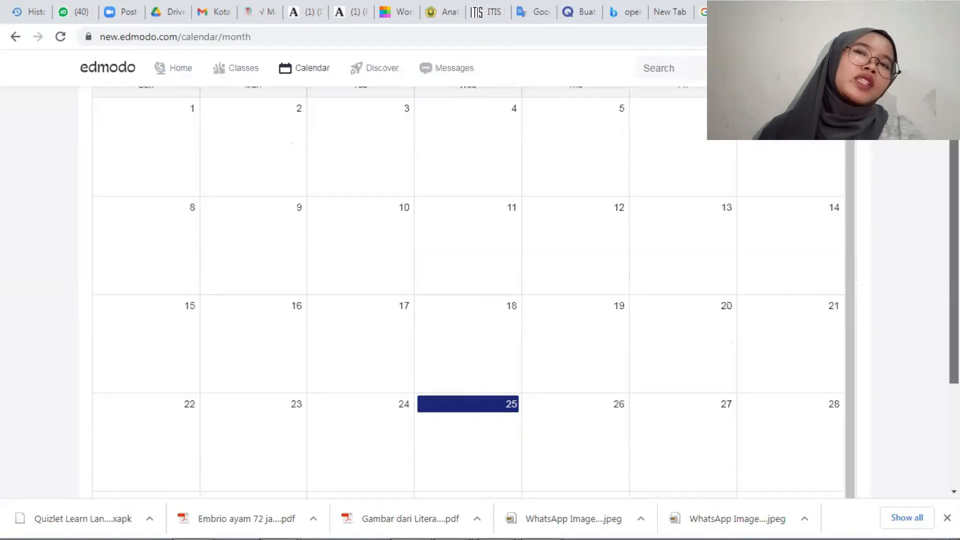
scroll(463, 290, up, 2)
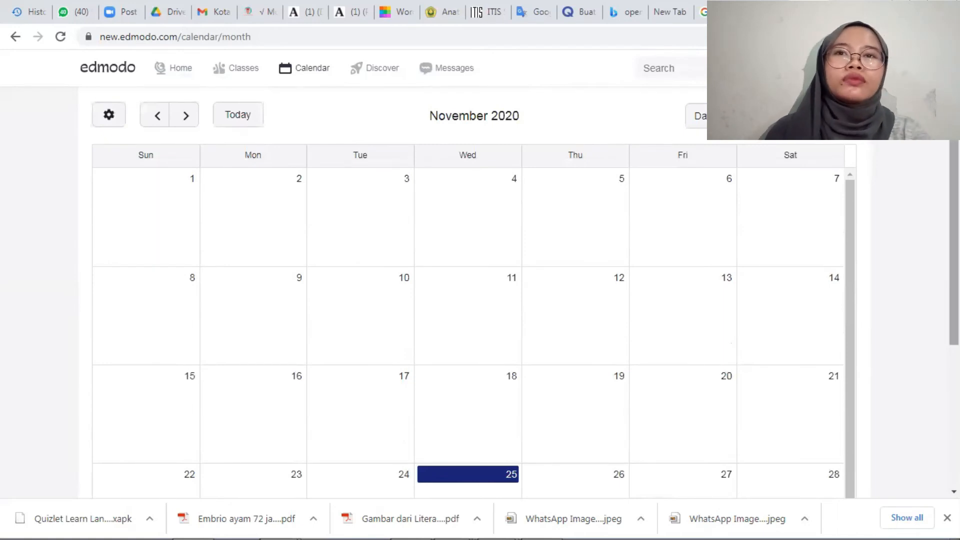
scroll(604, 109, up, 2)
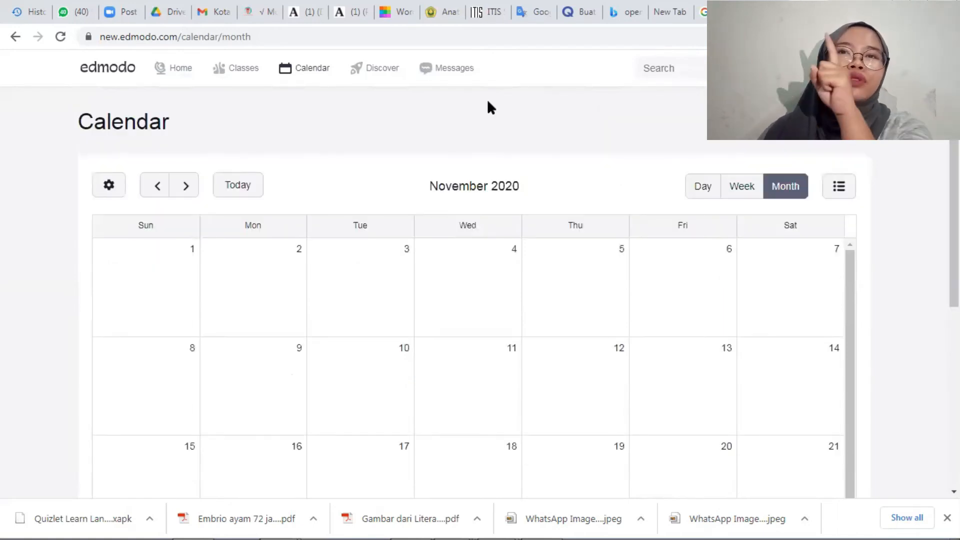
Open the Discover page and look over its shared videos, collections, games and apps.
click(368, 78)
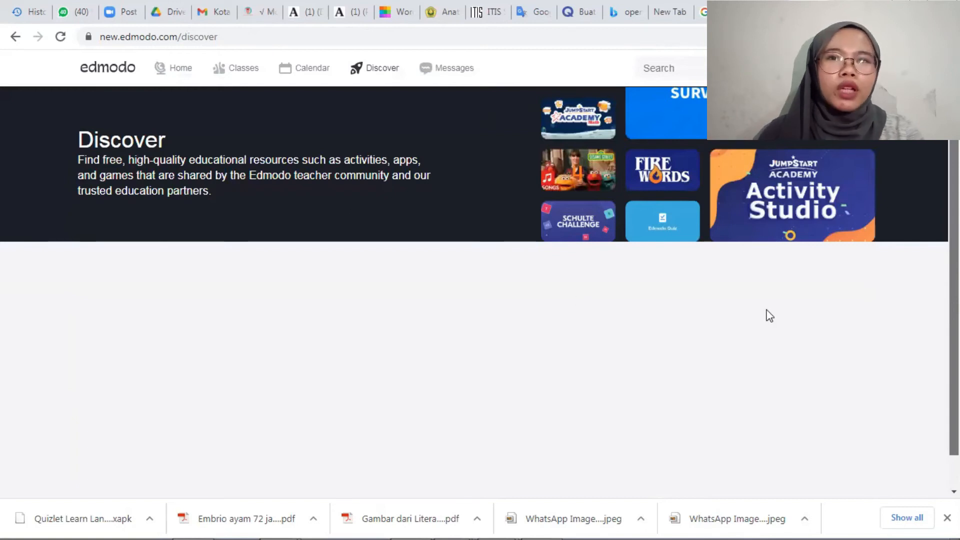
scroll(215, 422, down, 8)
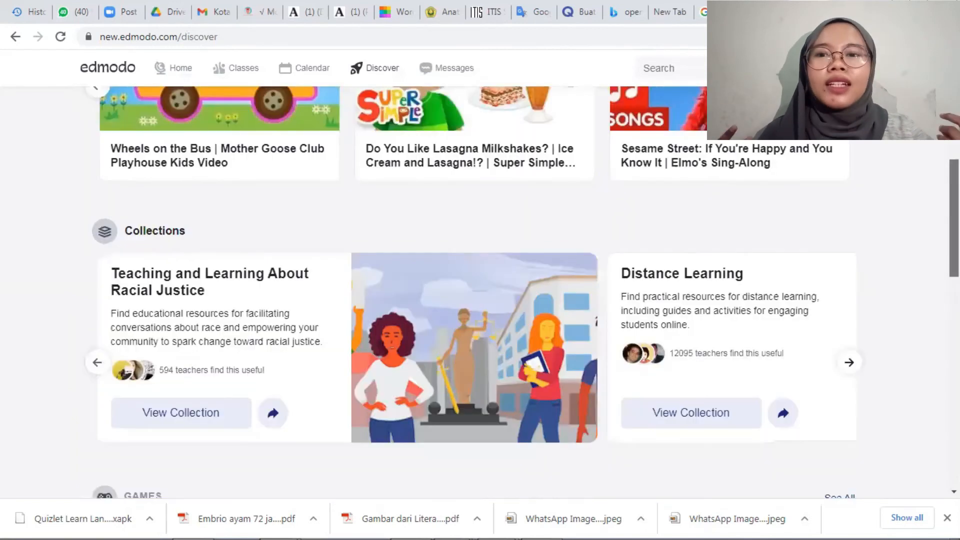
scroll(215, 422, down, 2)
scroll(474, 285, down, 5)
scroll(473, 285, down, 1)
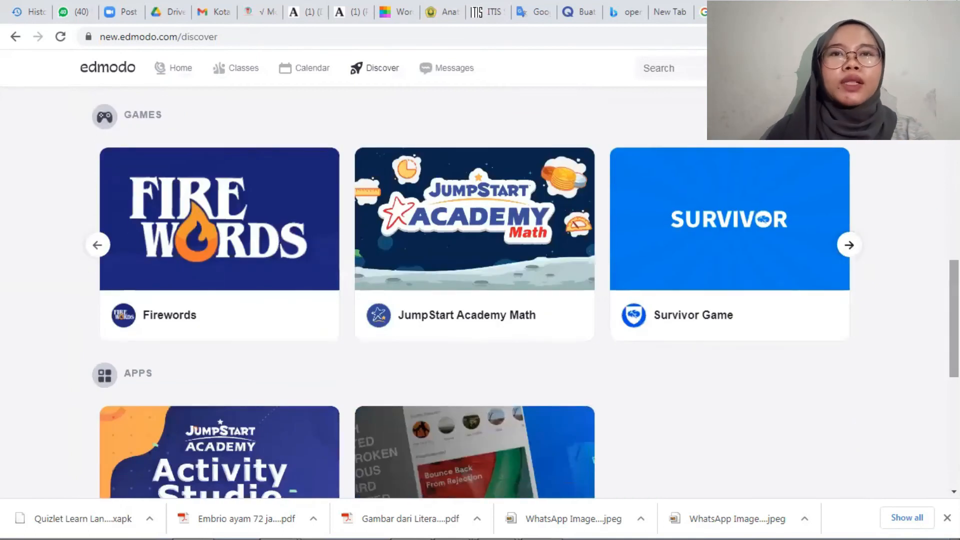
scroll(474, 286, up, 5)
scroll(483, 64, up, 5)
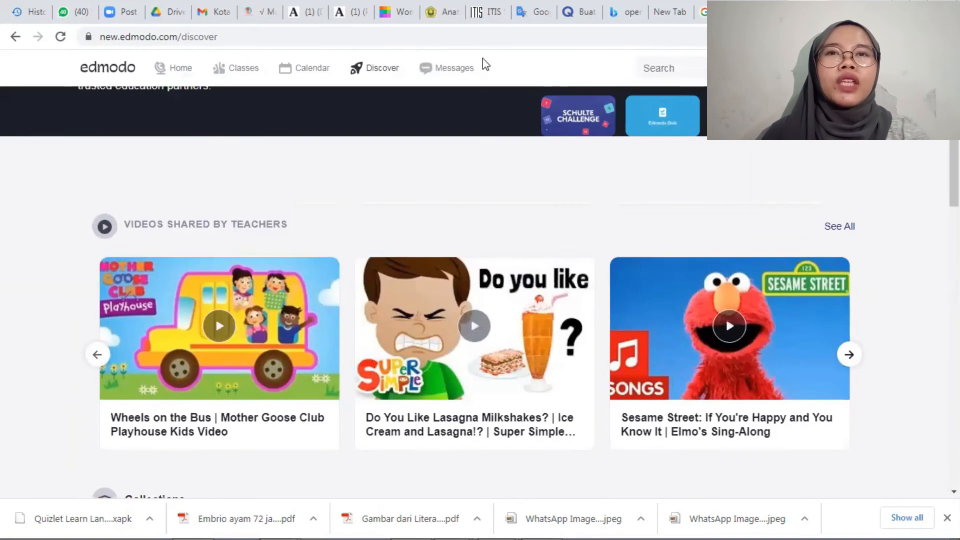
Open the messages page and check the filter choices for recent and hidden messages.
click(447, 71)
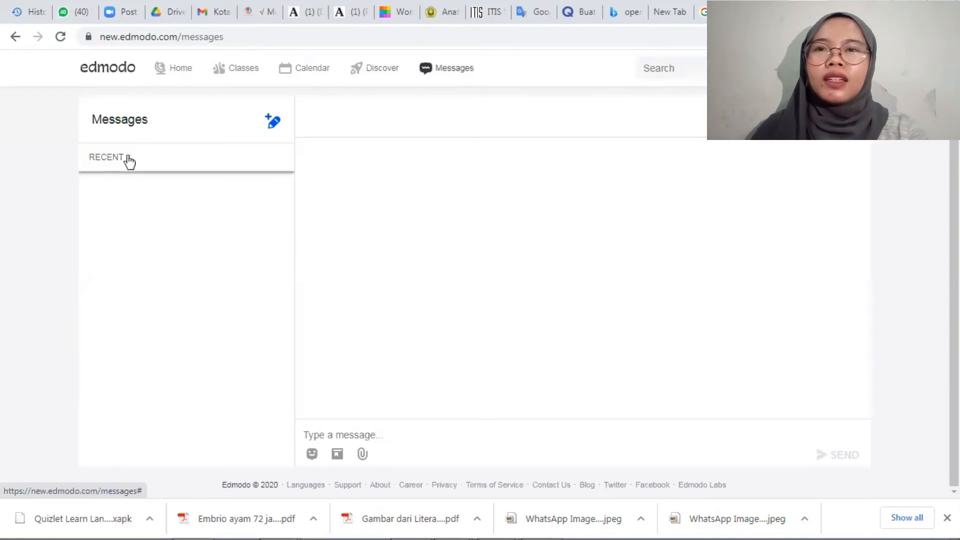
click(129, 161)
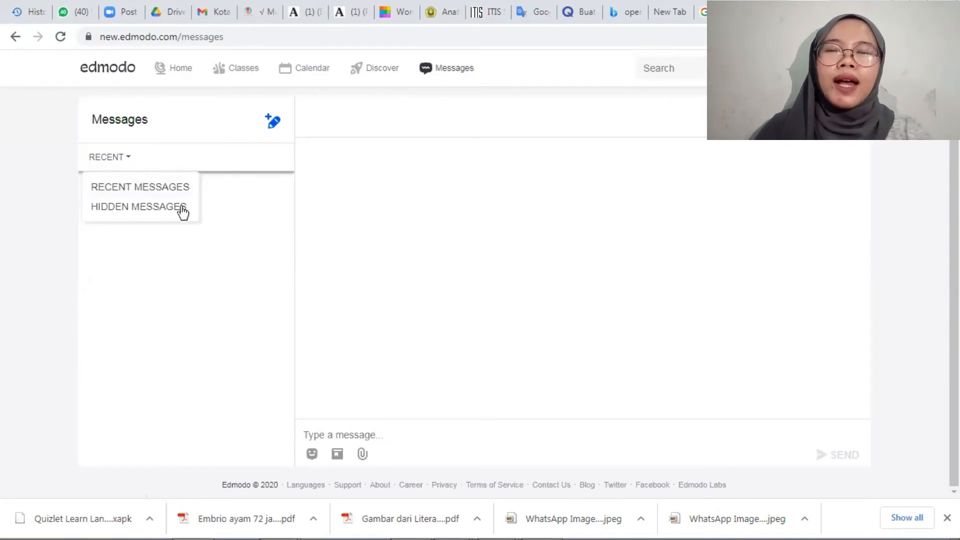
click(351, 250)
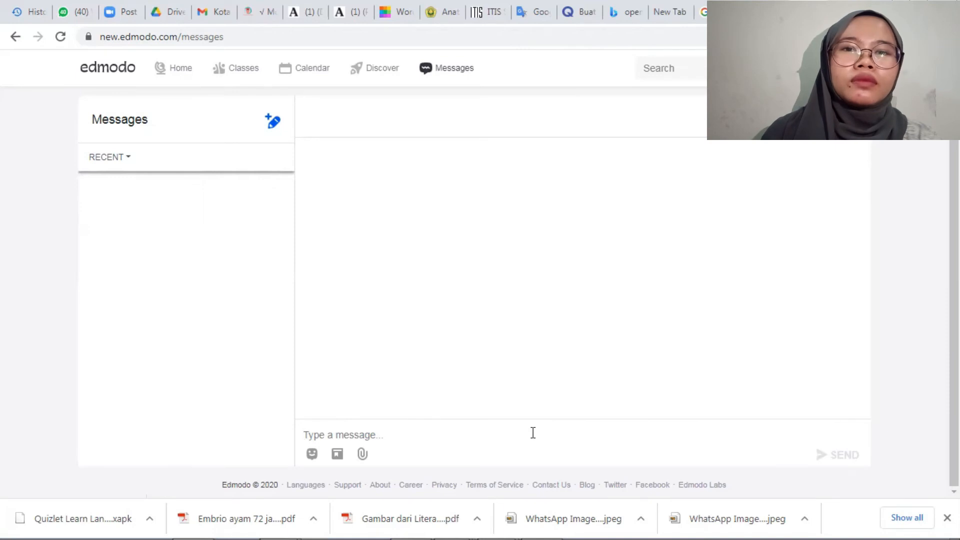
Draft the message "Kelas MPB A nanti mengerjakan tugas yang kedua" on the messages page.
text(K)
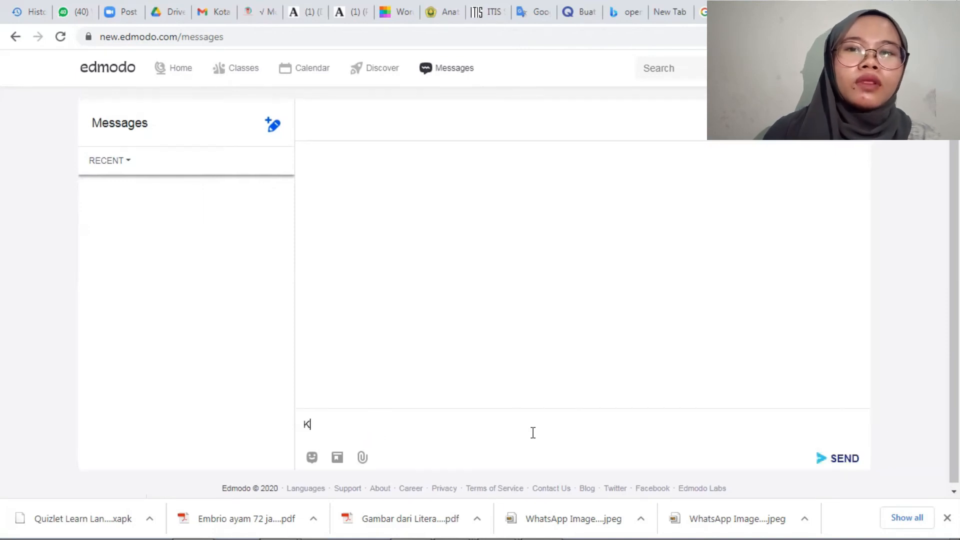
text(elas)
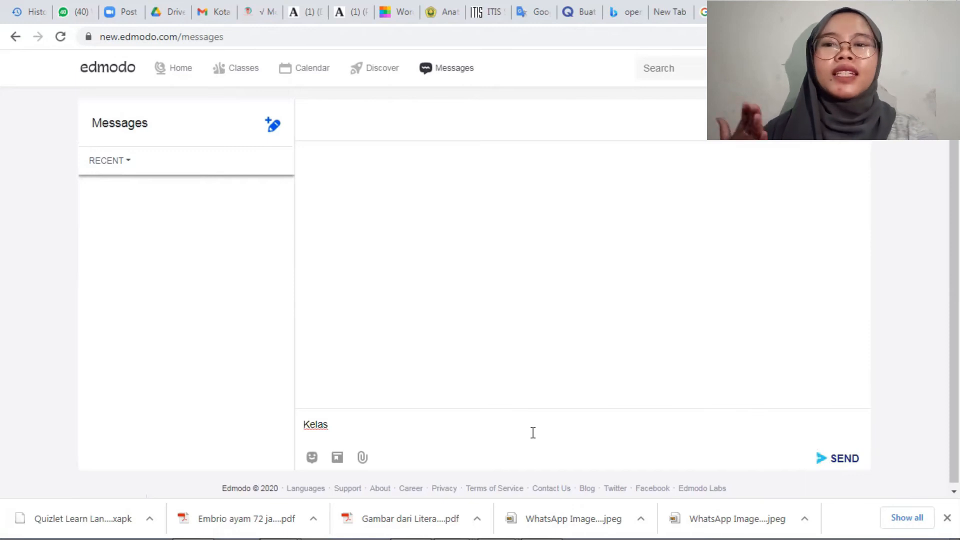
text(MPB A )
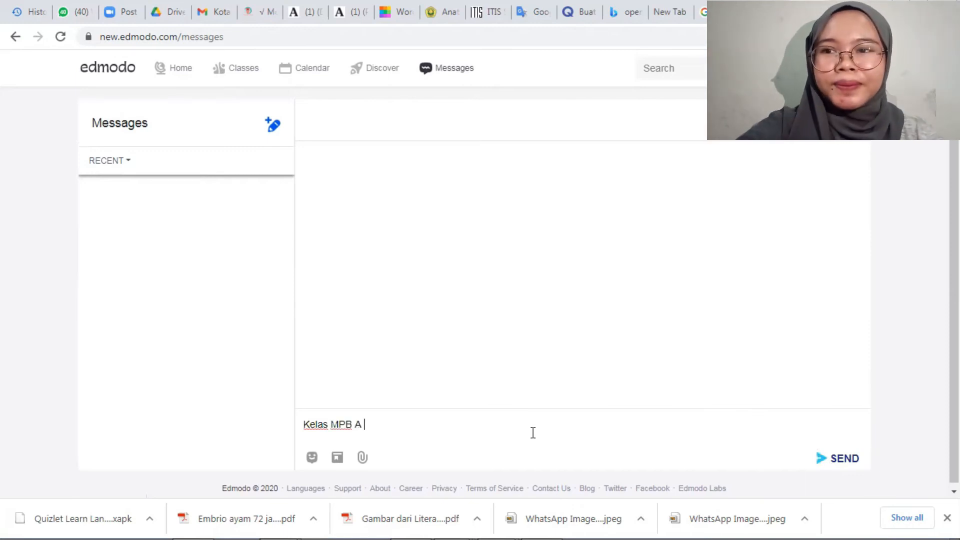
text(nanti)
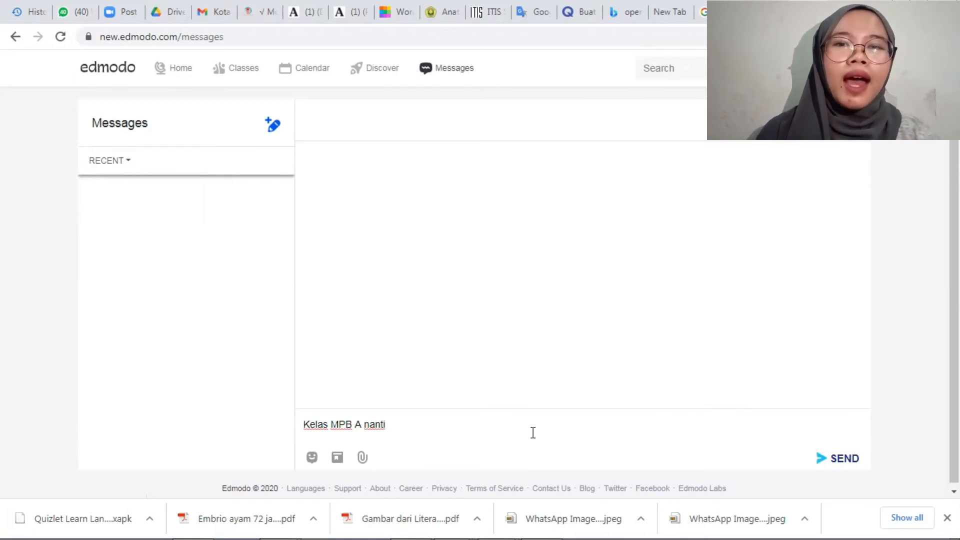
text( mng)
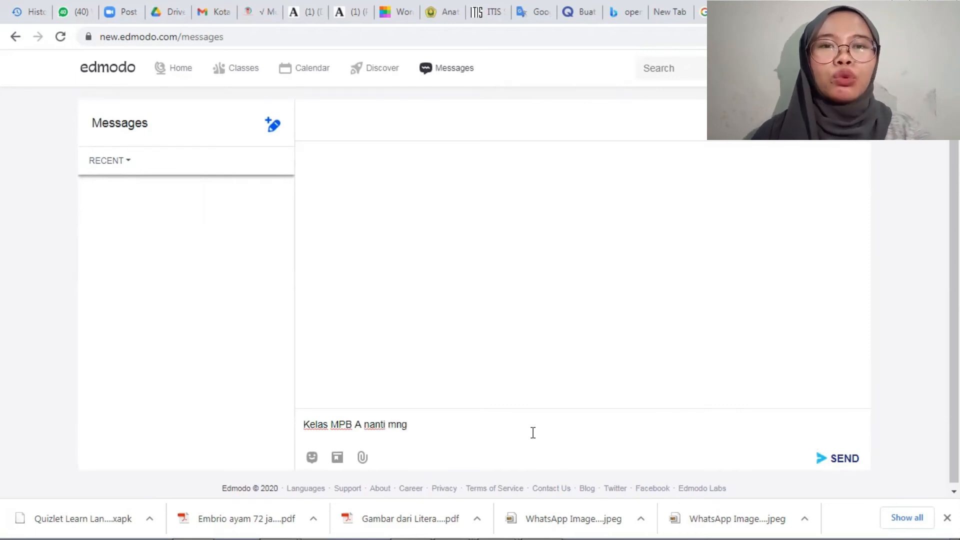
key(BackSpace)
key(BackSpace)
text(engerjak)
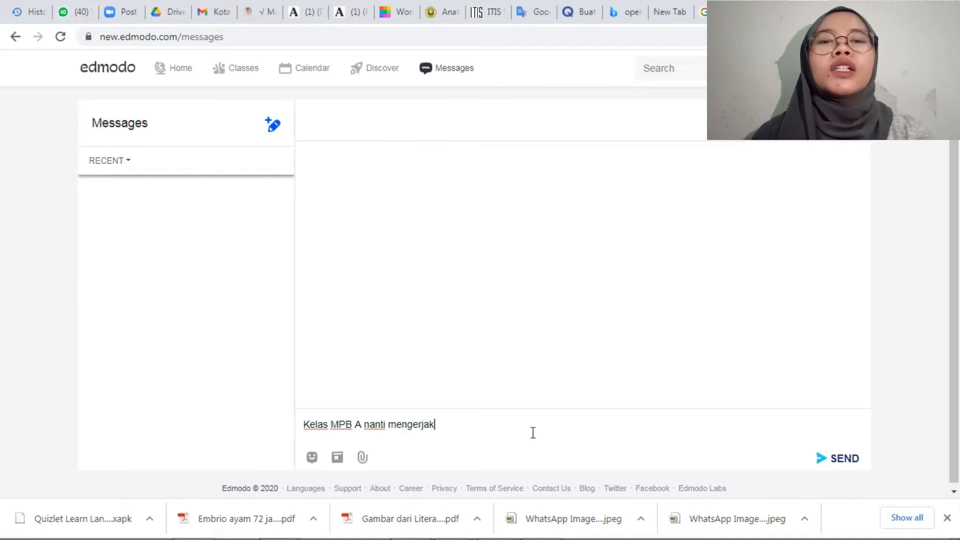
text(an tugas)
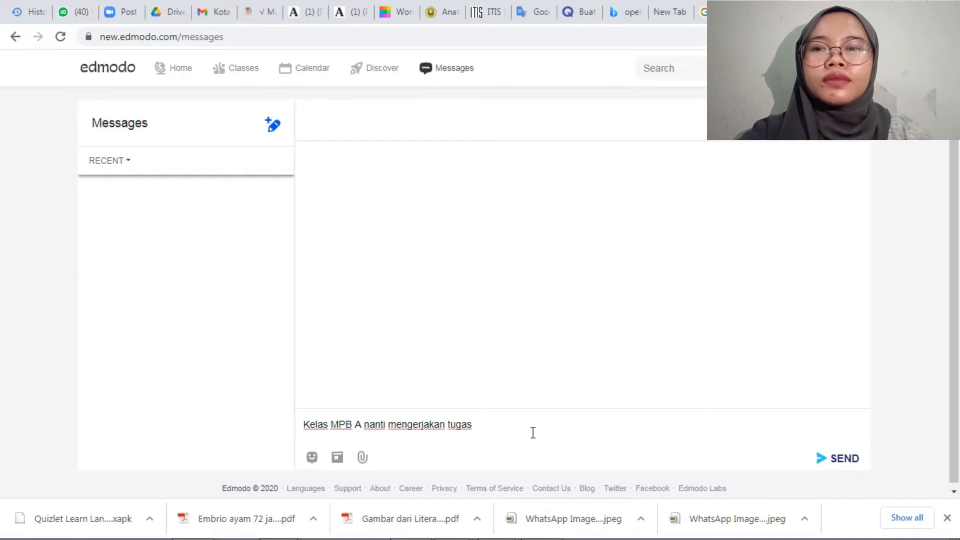
text( yang kedua ya)
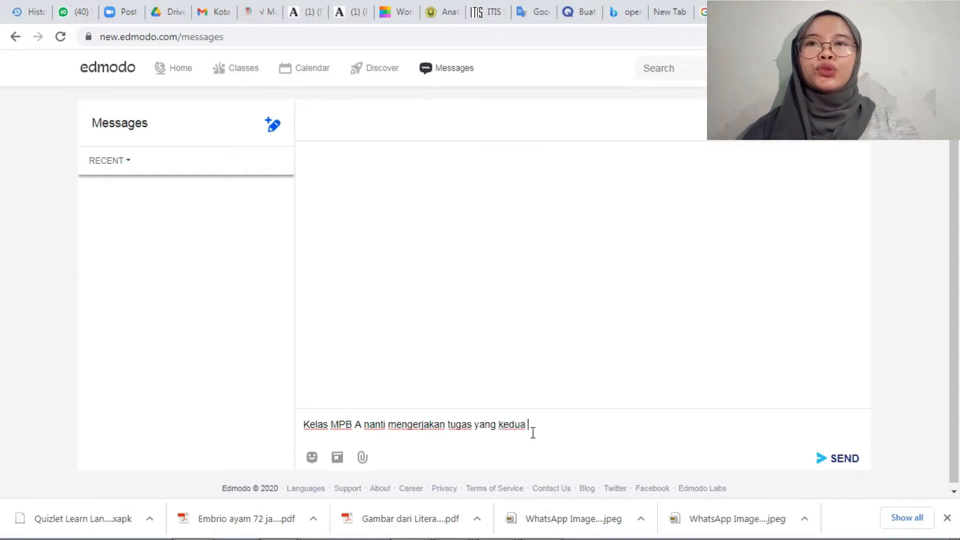
key(BackSpace)
key(BackSpace)
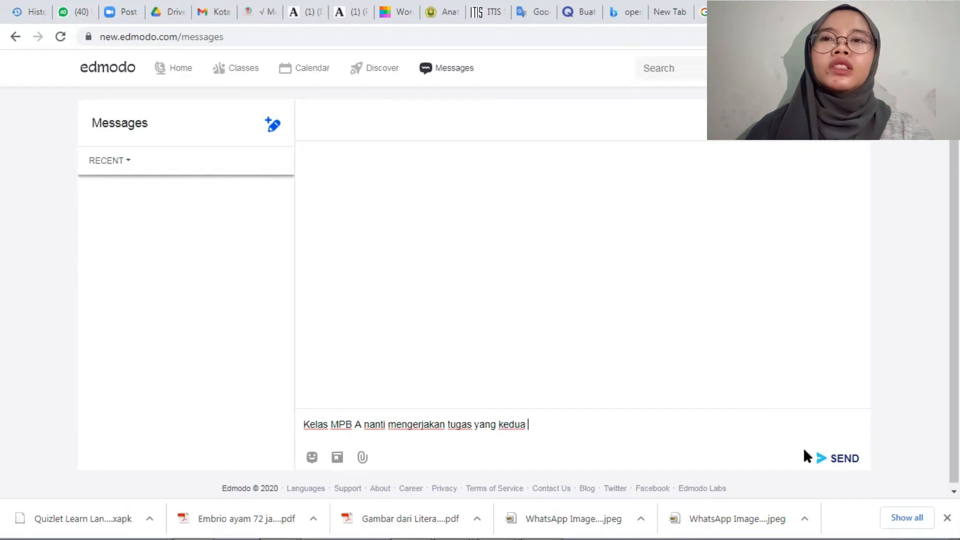
Check the file attachment picker without choosing a file, and add the :very_happy: emoji to the end of the message.
click(360, 462)
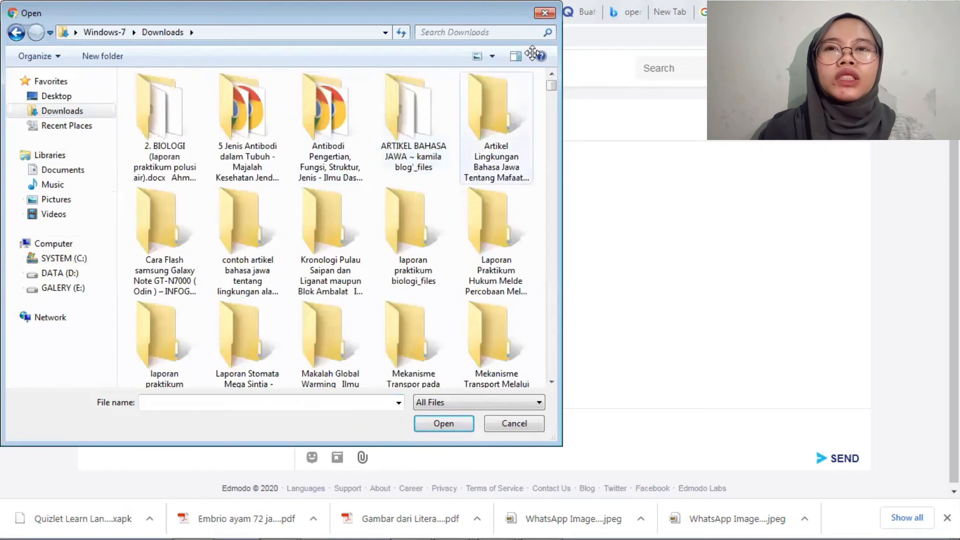
click(519, 429)
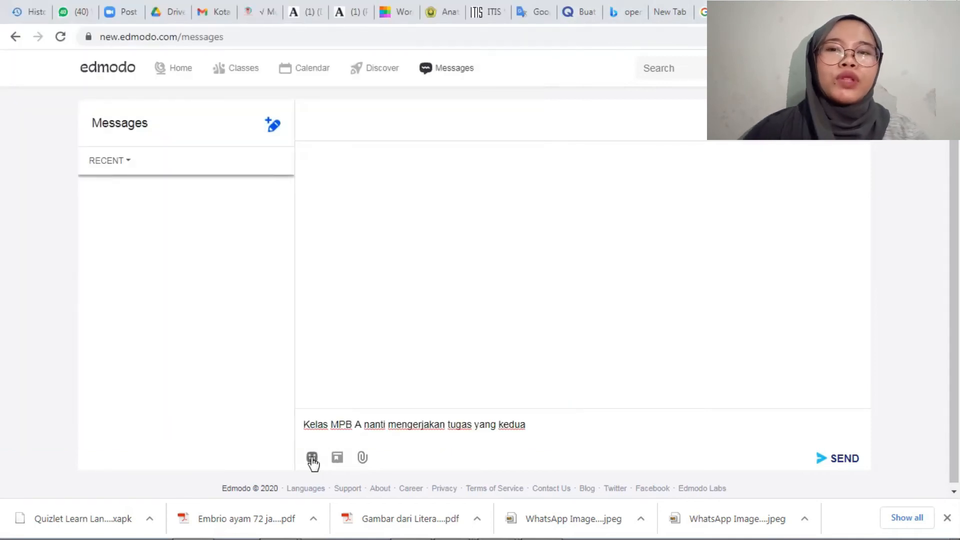
click(312, 457)
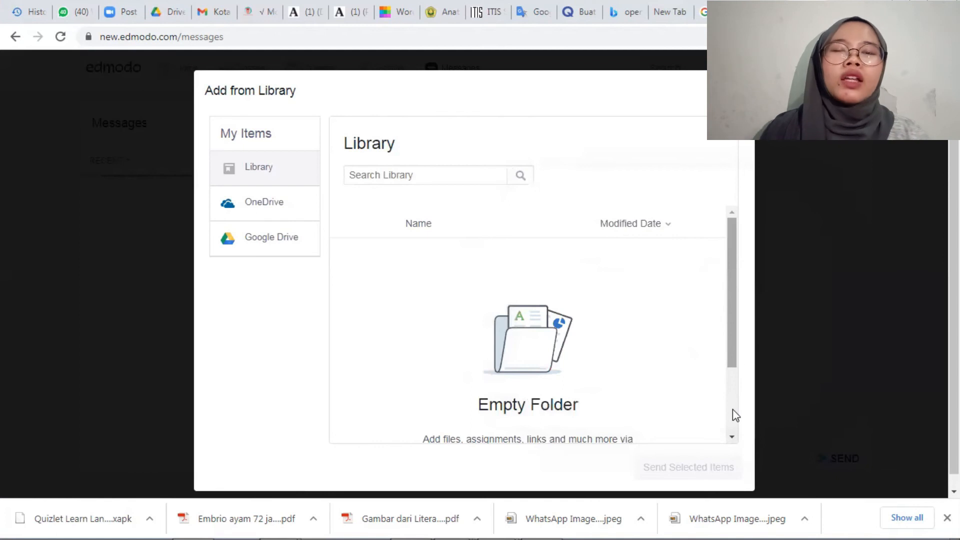
mouse_move(733, 323)
mouse_down()
mouse_move(734, 345)
mouse_move(732, 320)
mouse_up()
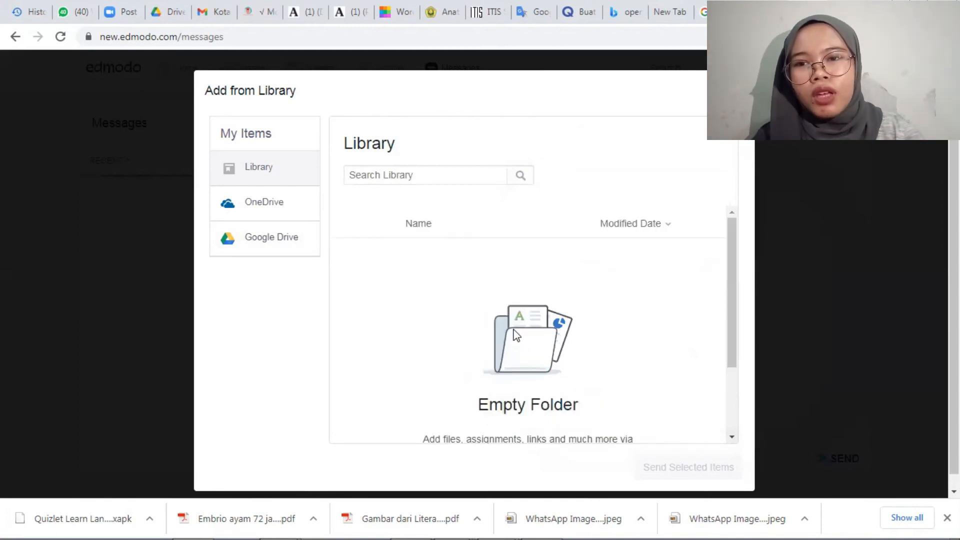
Look over the library items offered for attaching, close the library, and clear the whole message draft.
drag(731, 340, 688, 472)
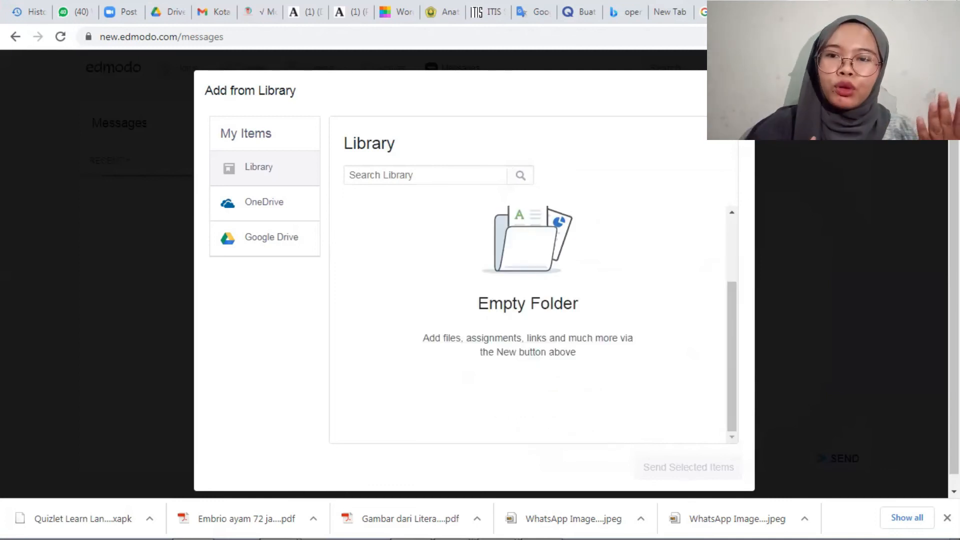
click(741, 90)
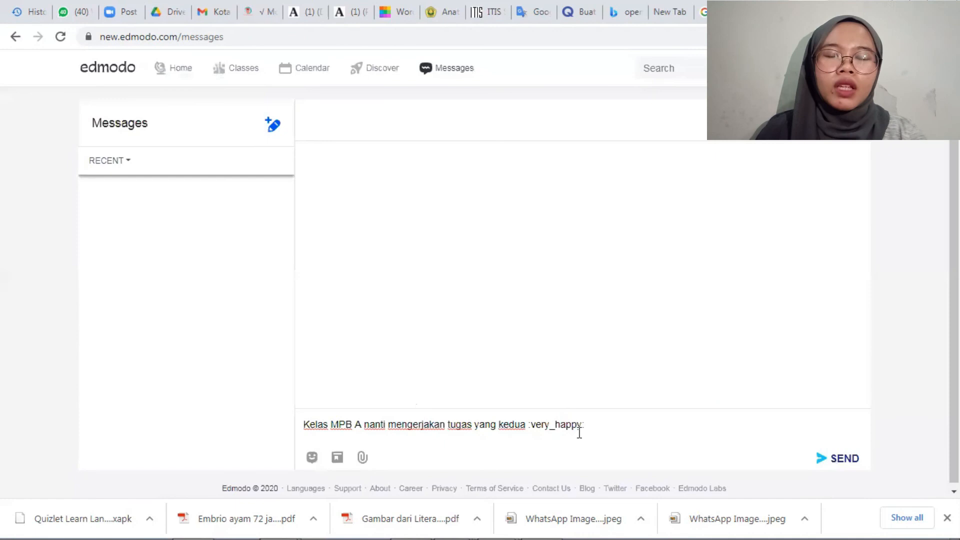
drag(587, 431, 433, 431)
key(ctrl+a)
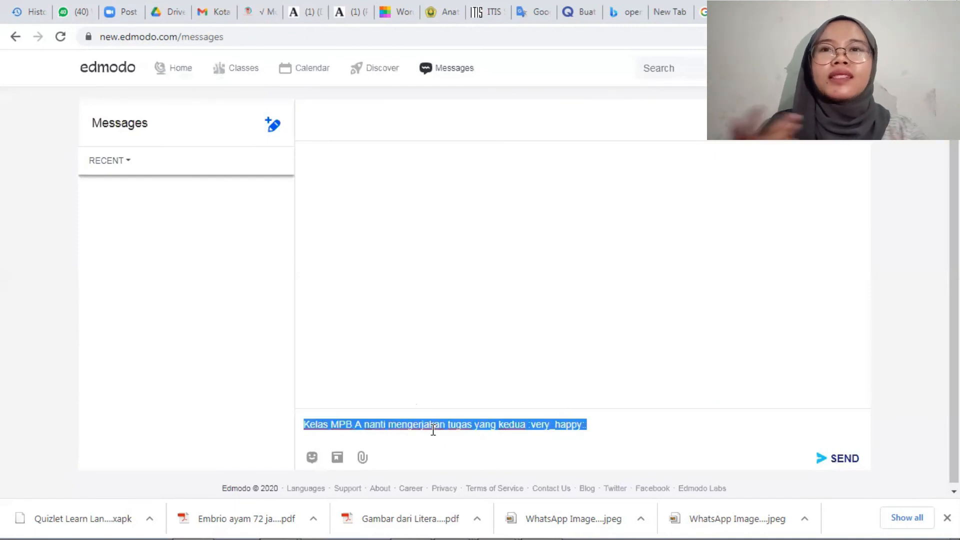
key(BackSpace)
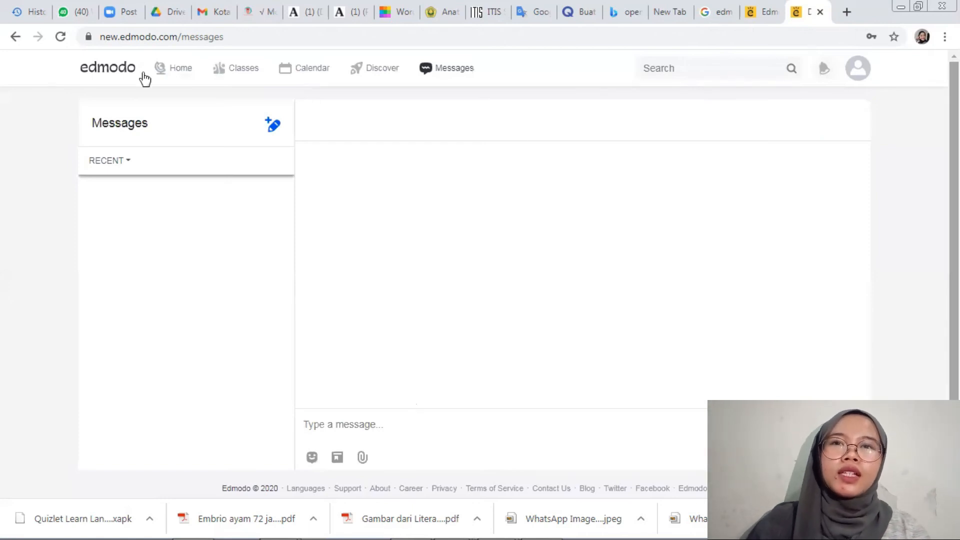
Start a post on the home page reading "Media pembelajaran merupakan sebuah media yang yang mendukung proses pembelajaran di dalam kelas".
click(173, 68)
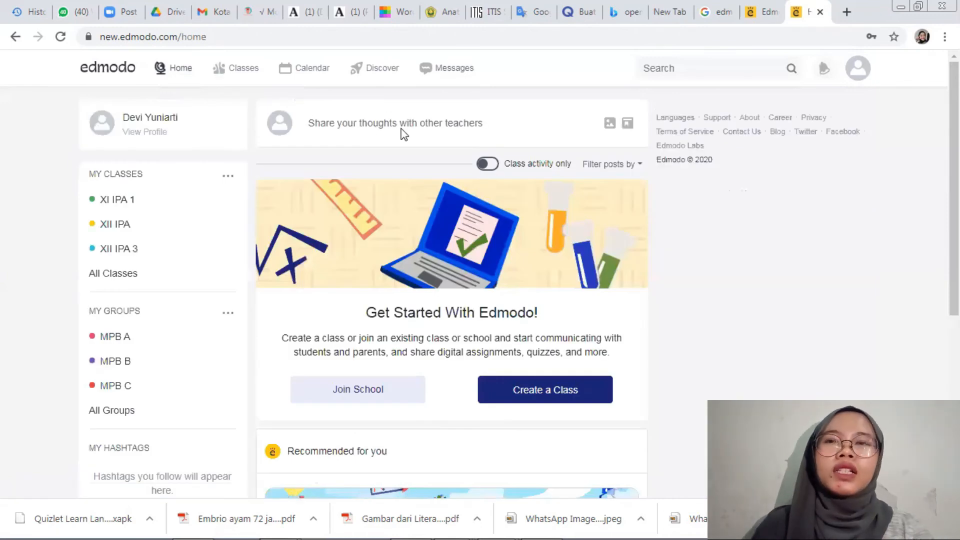
click(393, 121)
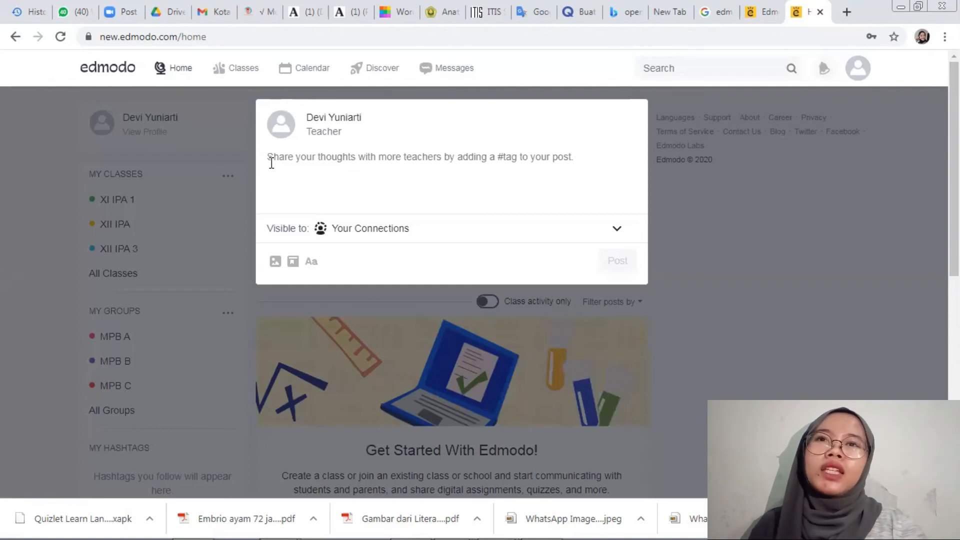
text(H)
text(edia)
text( pem)
text(belajara)
text(n mer)
text(upakan)
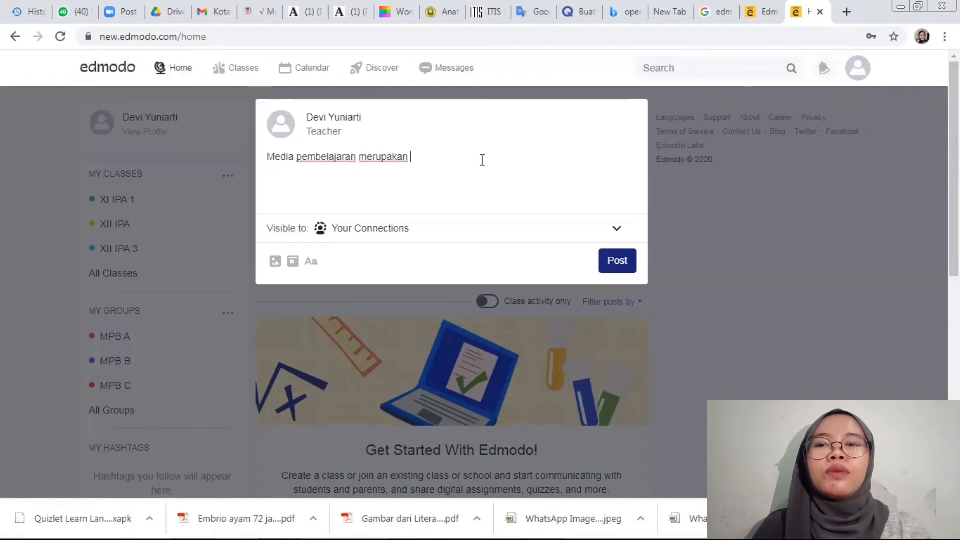
text(se)
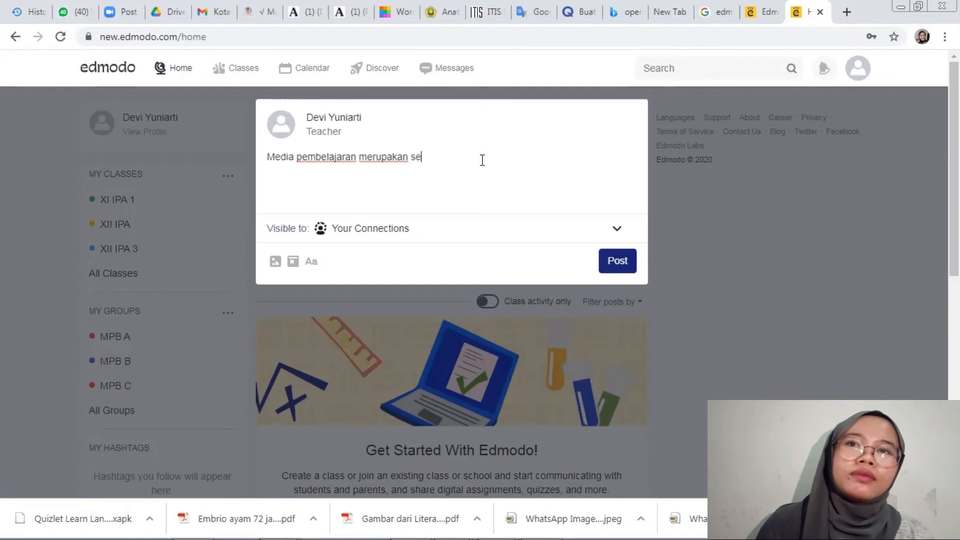
text(buah media yan)
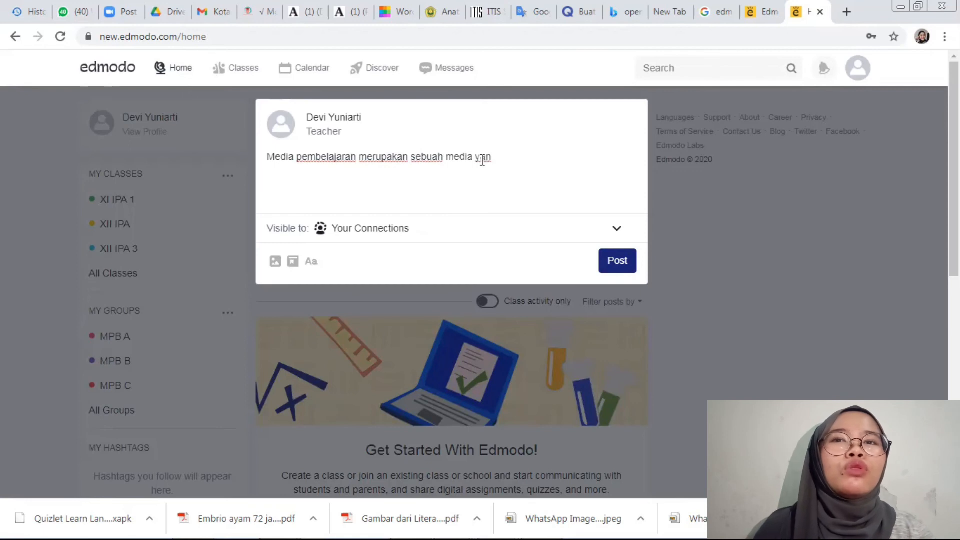
text(g yang mendukung proses pembelajaran di dalam )
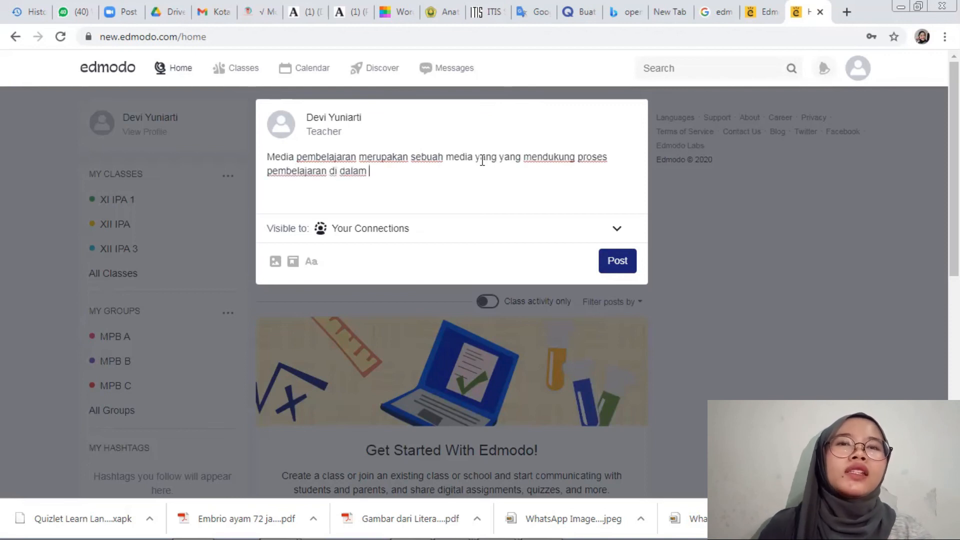
text(kelas dengan)
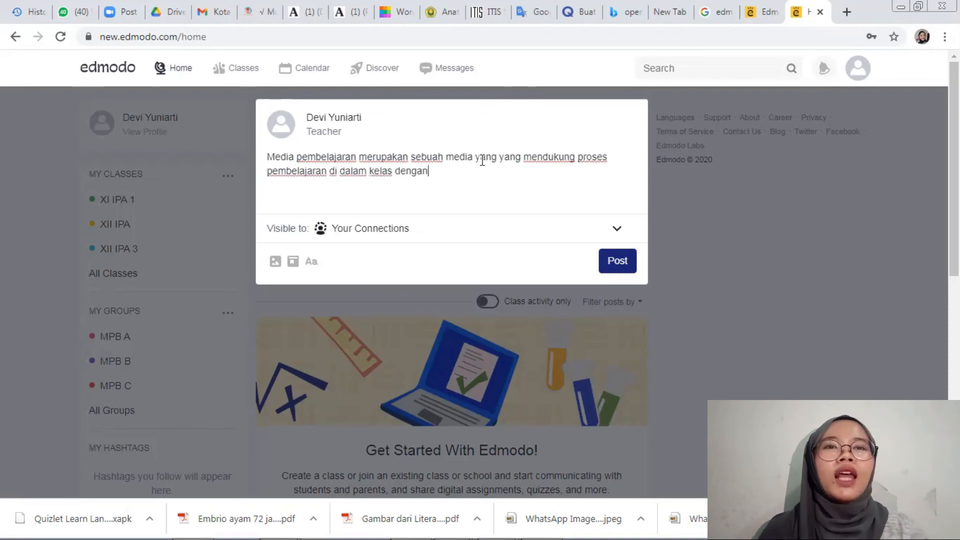
text( tujuan )
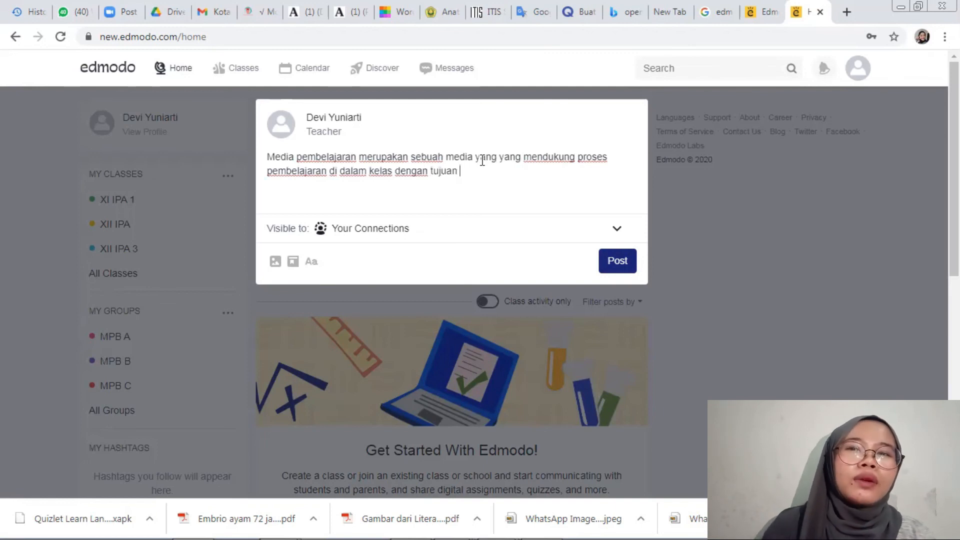
text(mempermu)
text(dah s)
text(iswa a)
text(tau p)
text(eserta )
text(didik )
text(menja)
text(di le)
text(bih p)
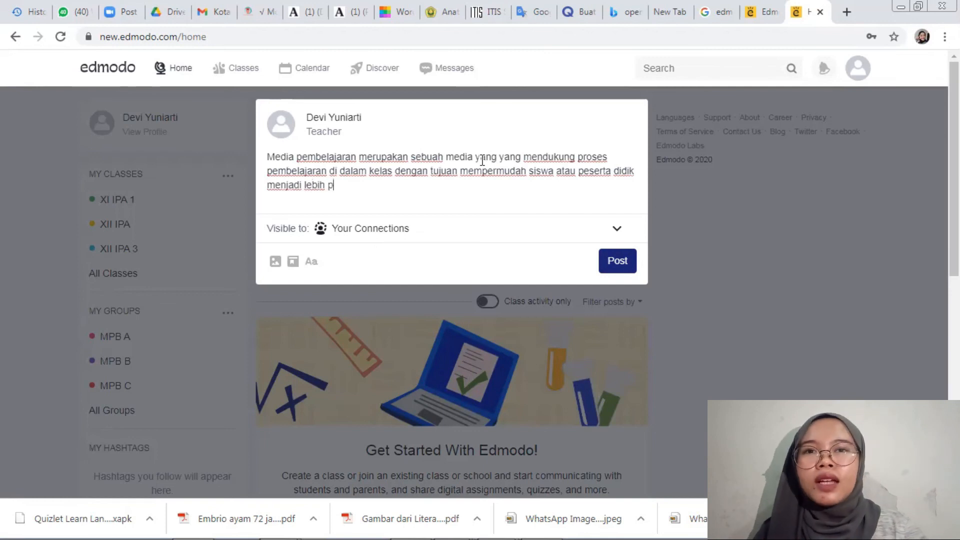
text(aham)
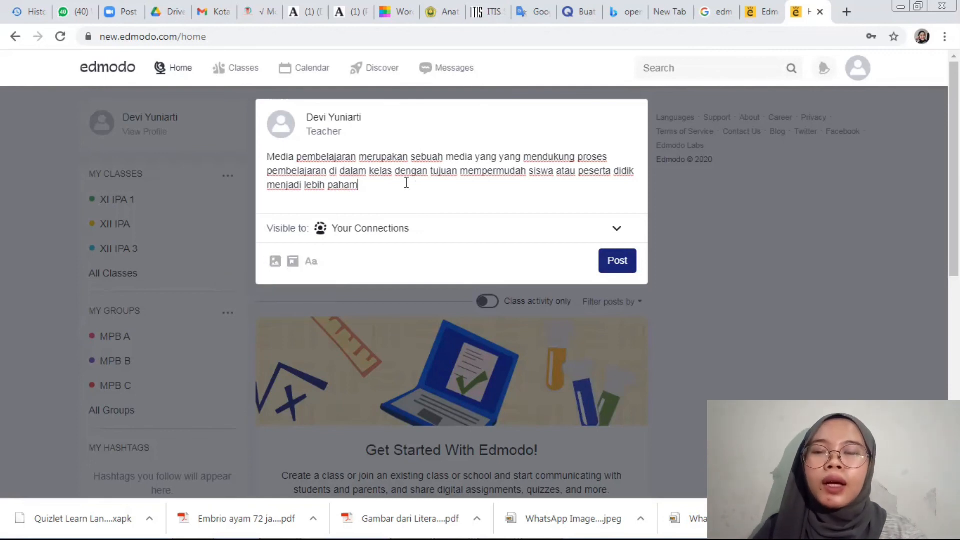
Continue the post with "dengan tujuan mempermudah siswa atau peserta didik menjadi lebih paham. Contoh".
text(ontoh)
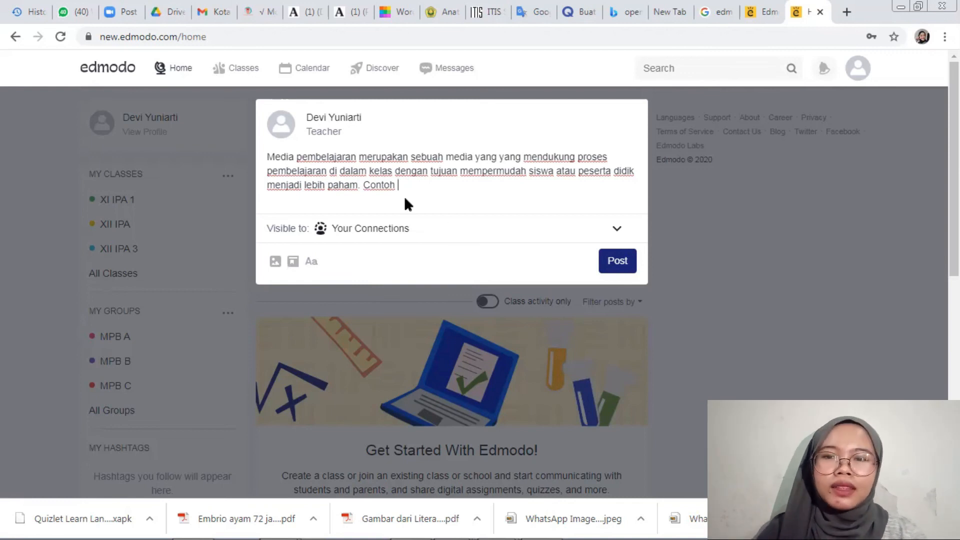
Erase all the drafted post text and close the post form without publishing.
key(ctrl+a)
key(BackSpace)
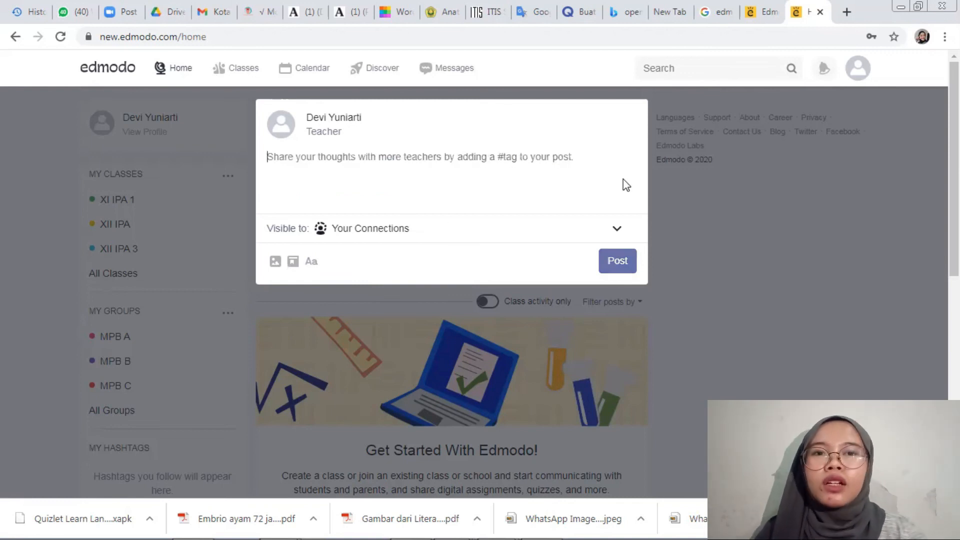
click(719, 245)
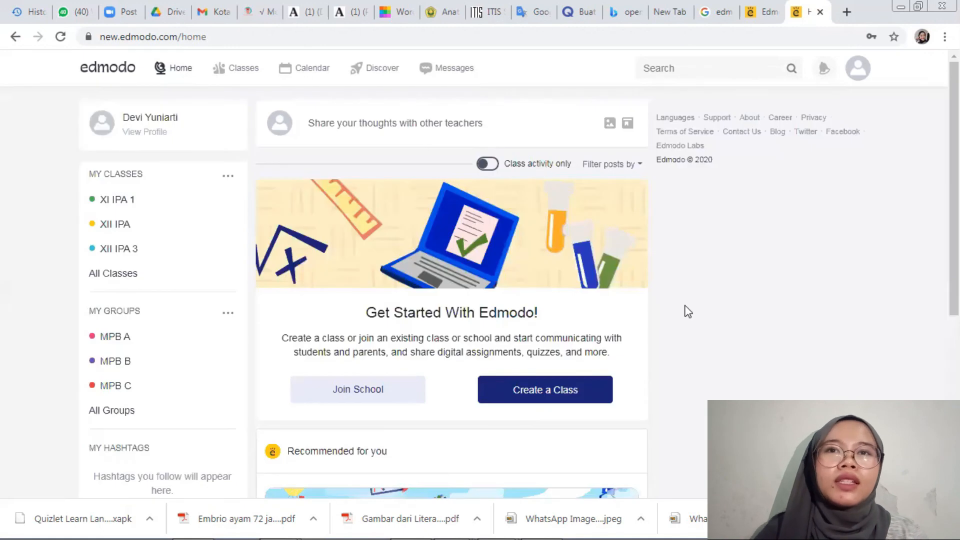
Look over the home page's recommended collection and popular hashtags, and check the notifications.
scroll(452, 293, down, 3)
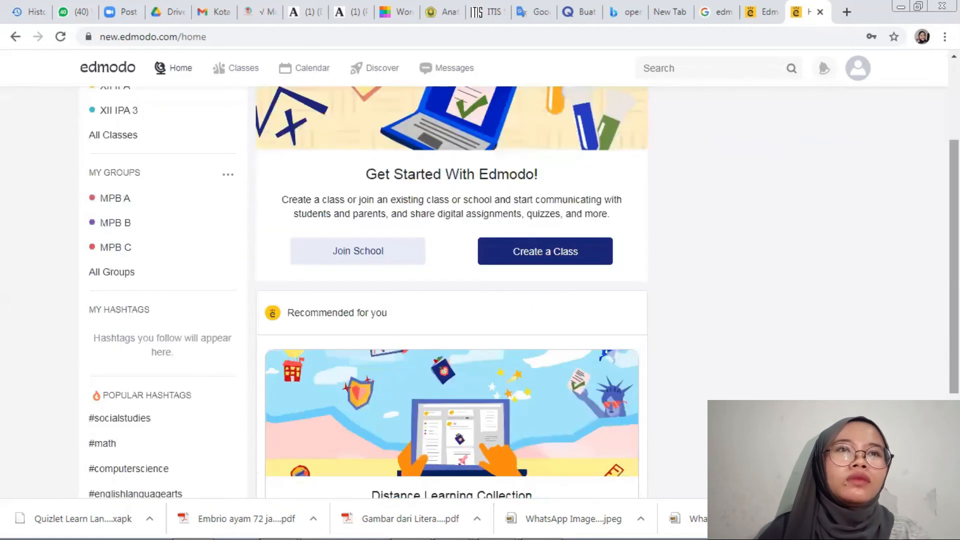
scroll(716, 306, down, 3)
scroll(698, 310, down, 1)
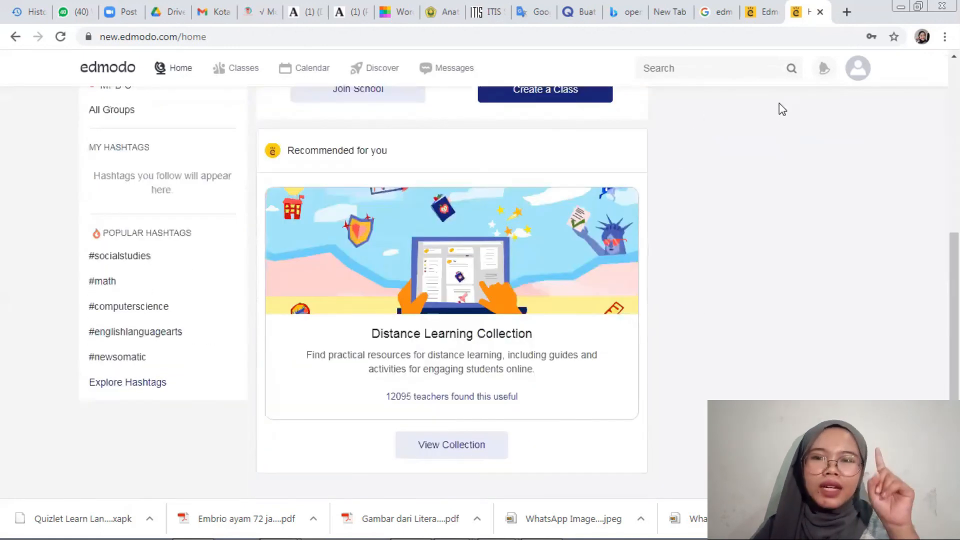
click(824, 73)
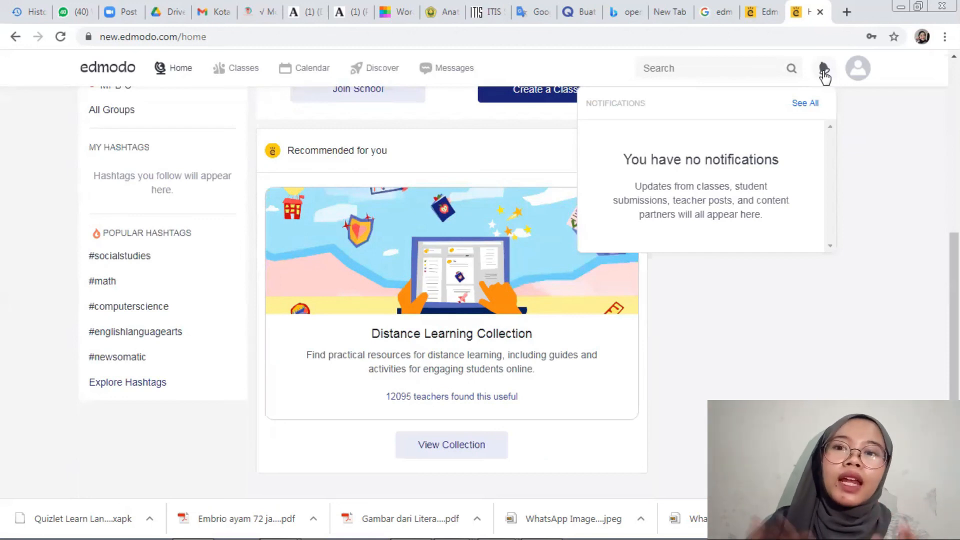
Look over the account options and log out of the teacher account.
click(857, 70)
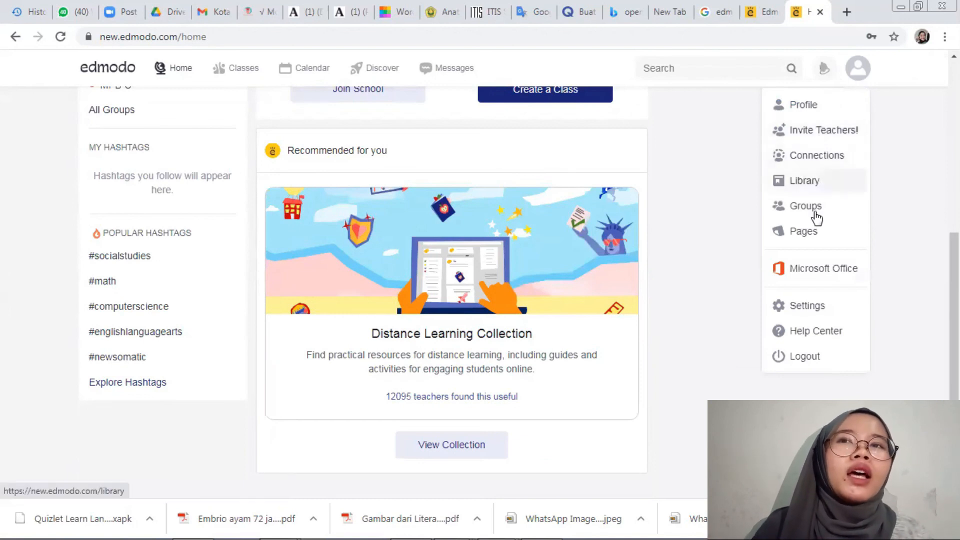
click(806, 356)
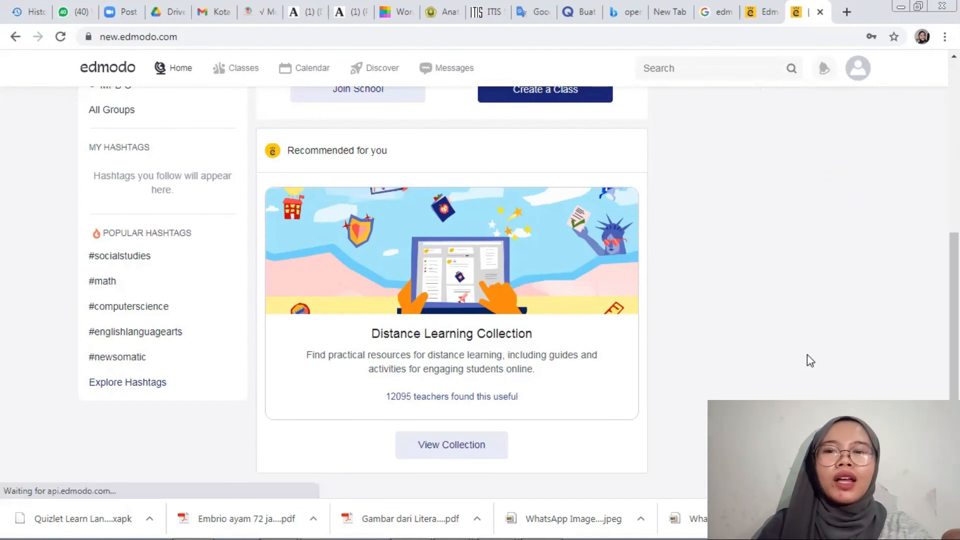